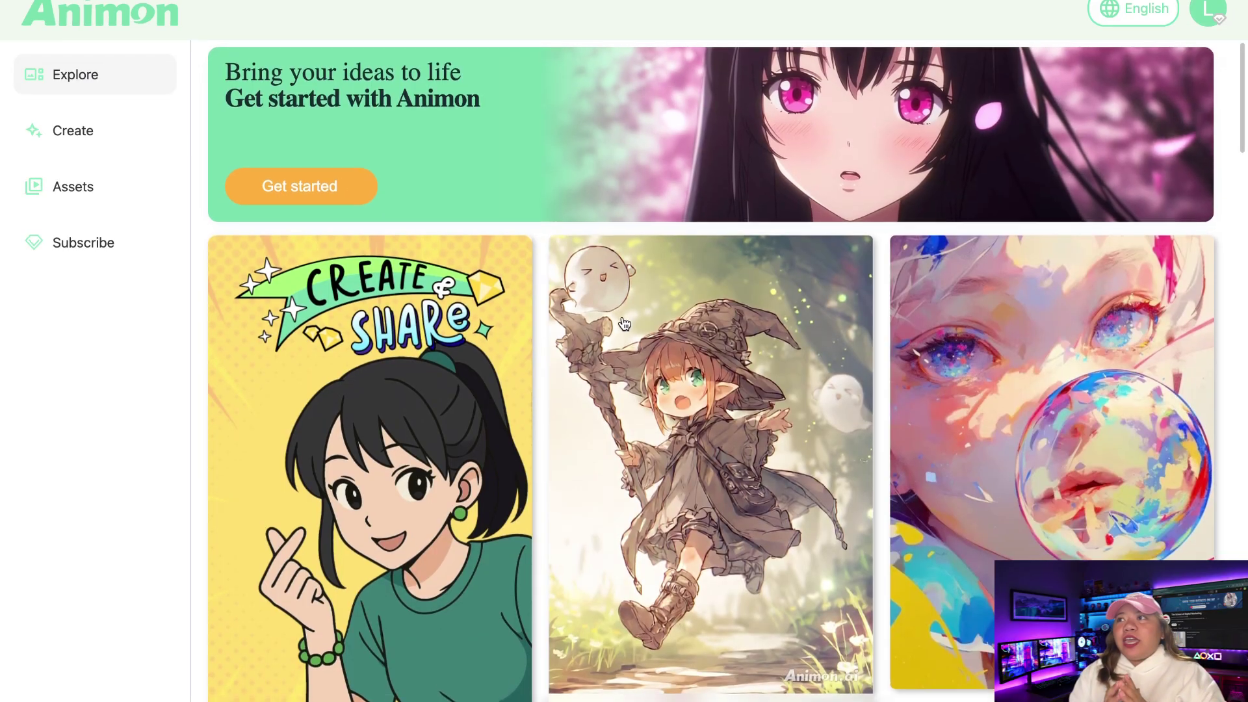
Step: Browse the Explore feed and preview the donkey animation at full size
scroll(624, 323, "down", 6)
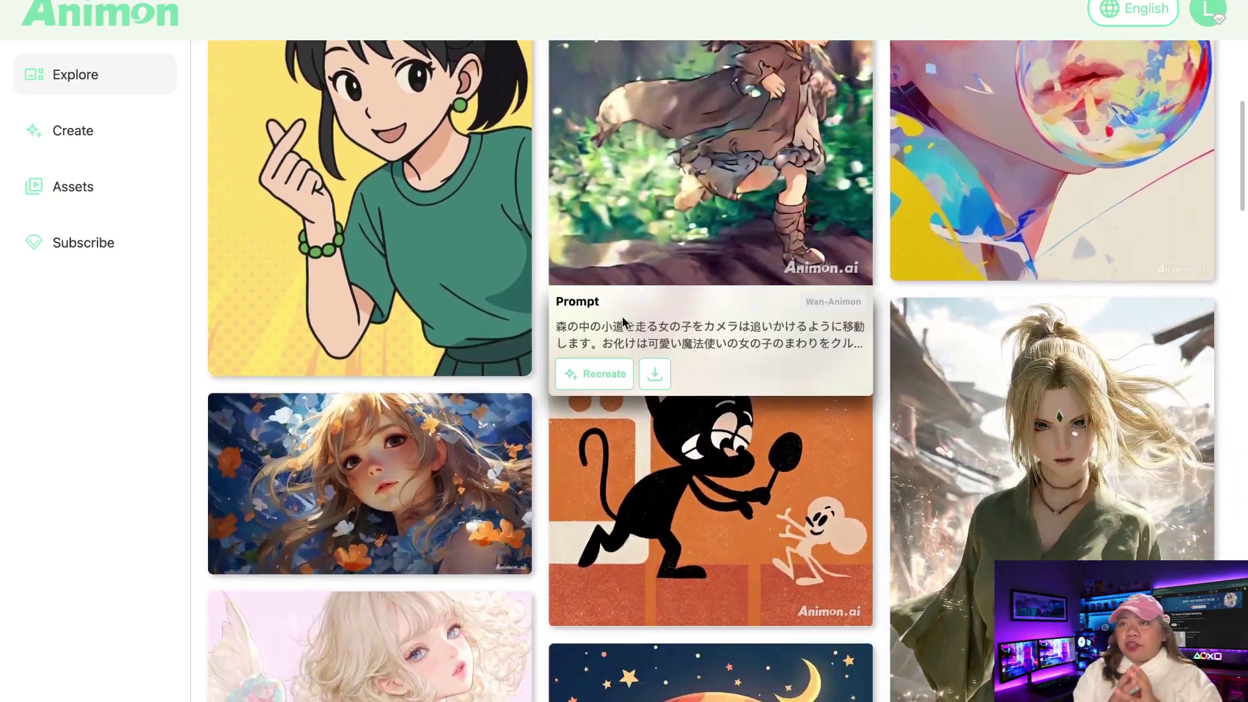
scroll(624, 323, "down", 4)
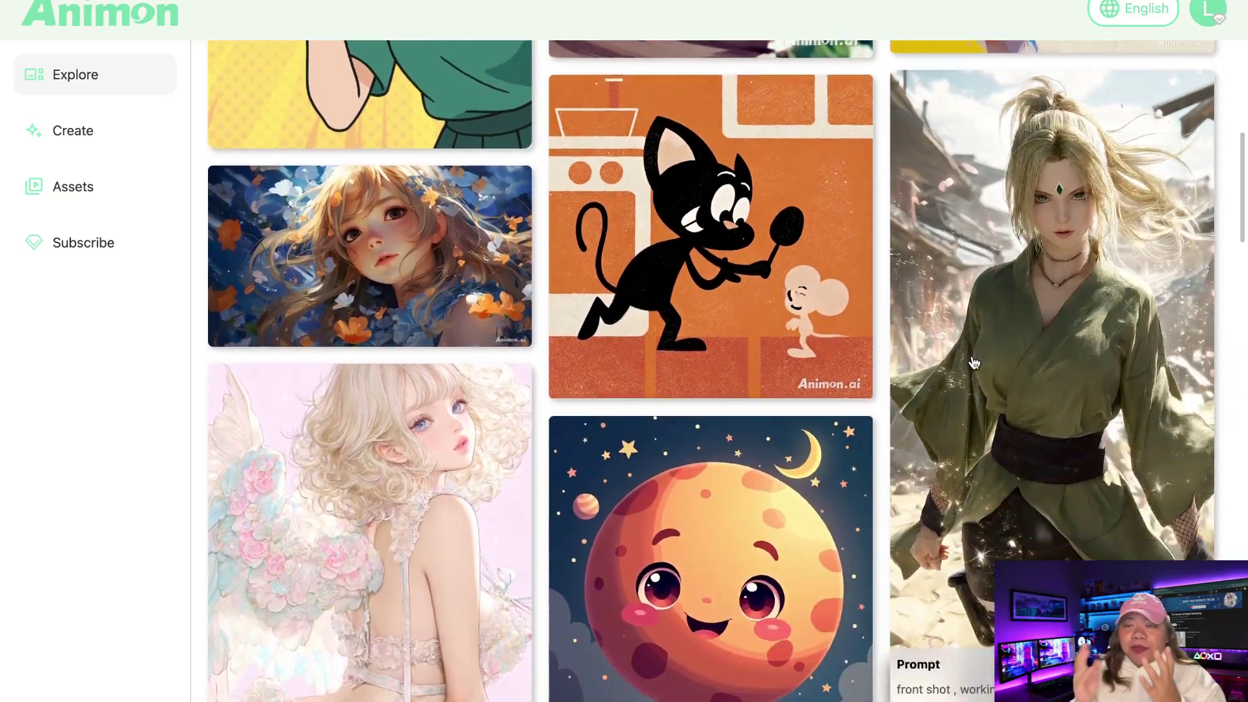
scroll(973, 362, "down", 5)
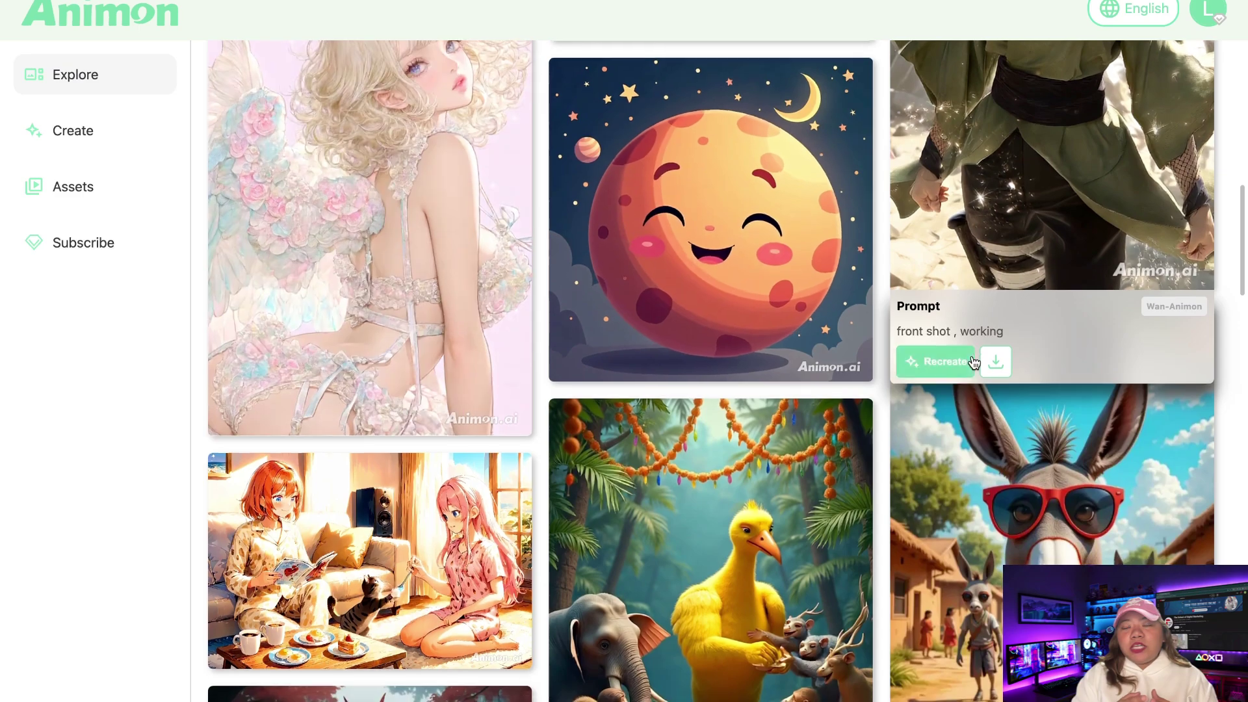
scroll(973, 363, "down", 6)
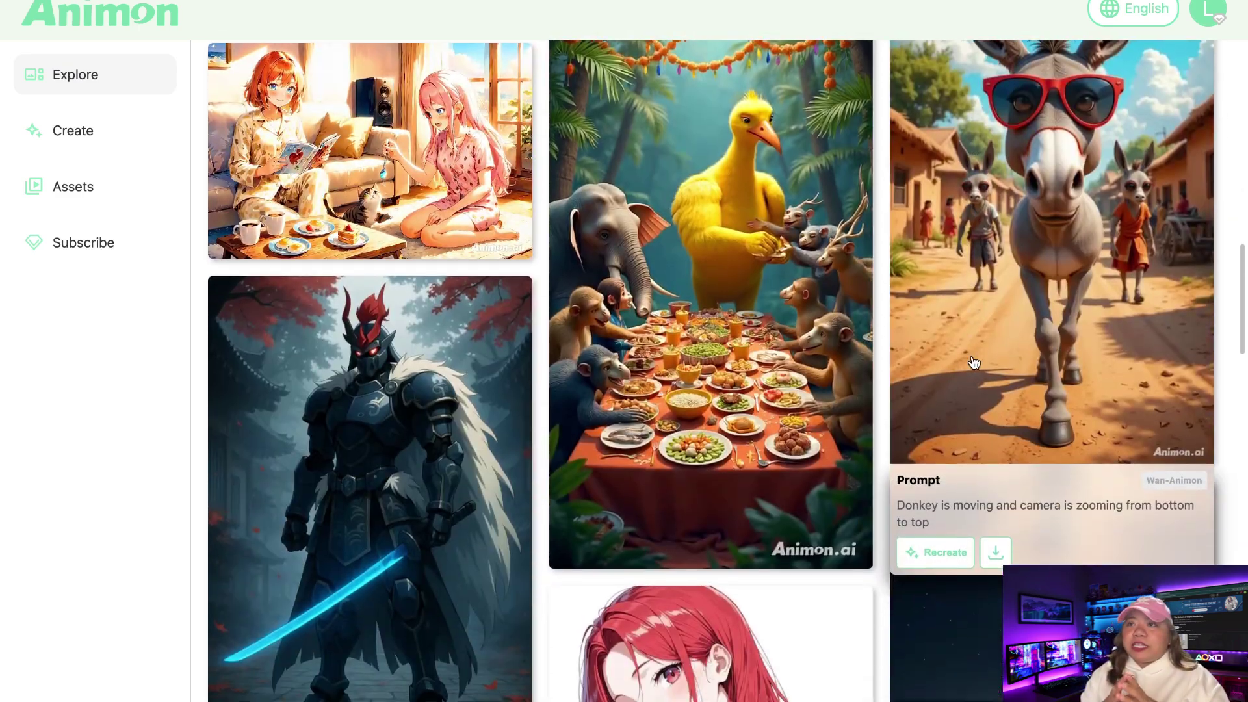
left_click(1011, 323)
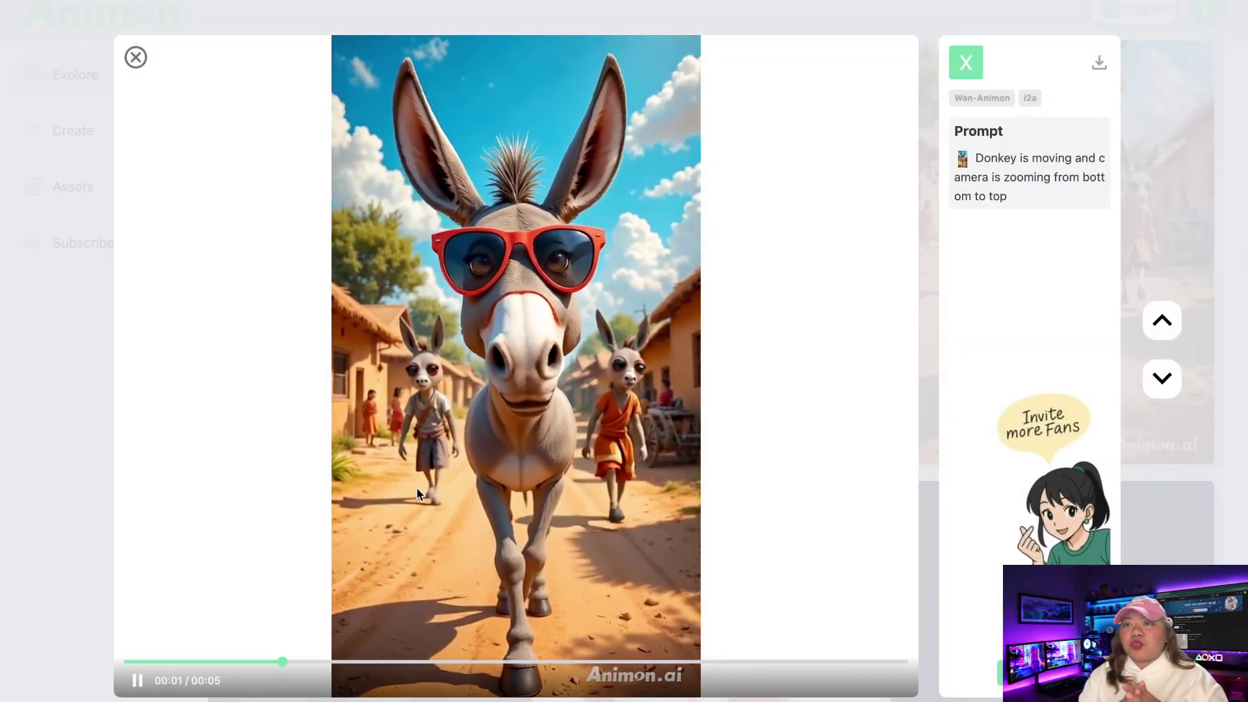
key("Escape")
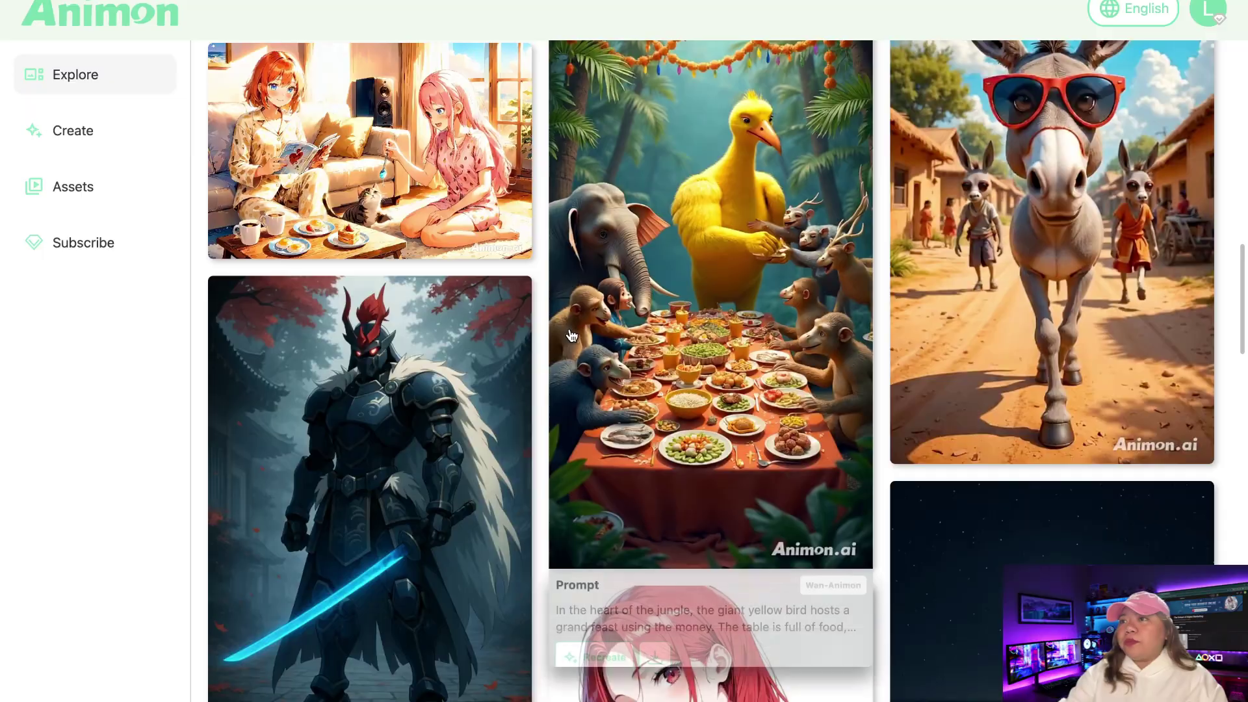
Step: Start signing up for an Animon account at the email field
scroll(571, 335, "down", 10)
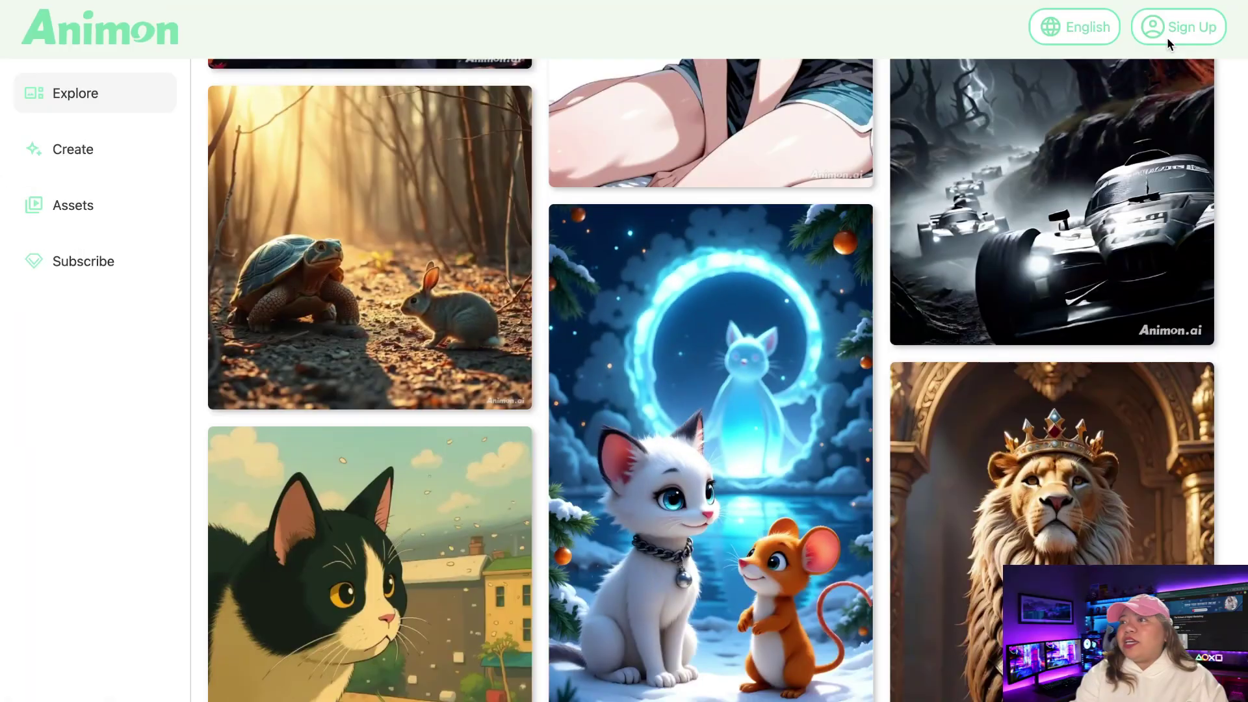
left_click(1167, 39)
left_click(648, 295)
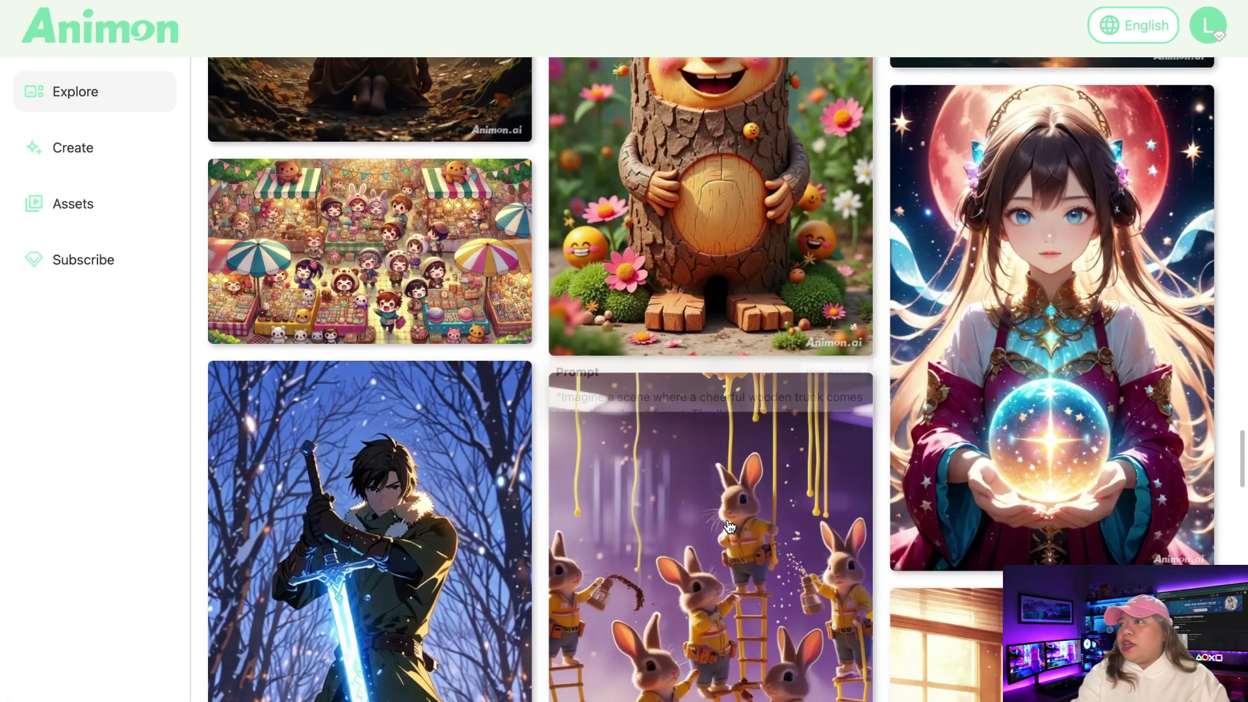
Step: Scroll further down the gallery and open the pizza-chef action-figure animation
scroll(729, 526, "down", 2)
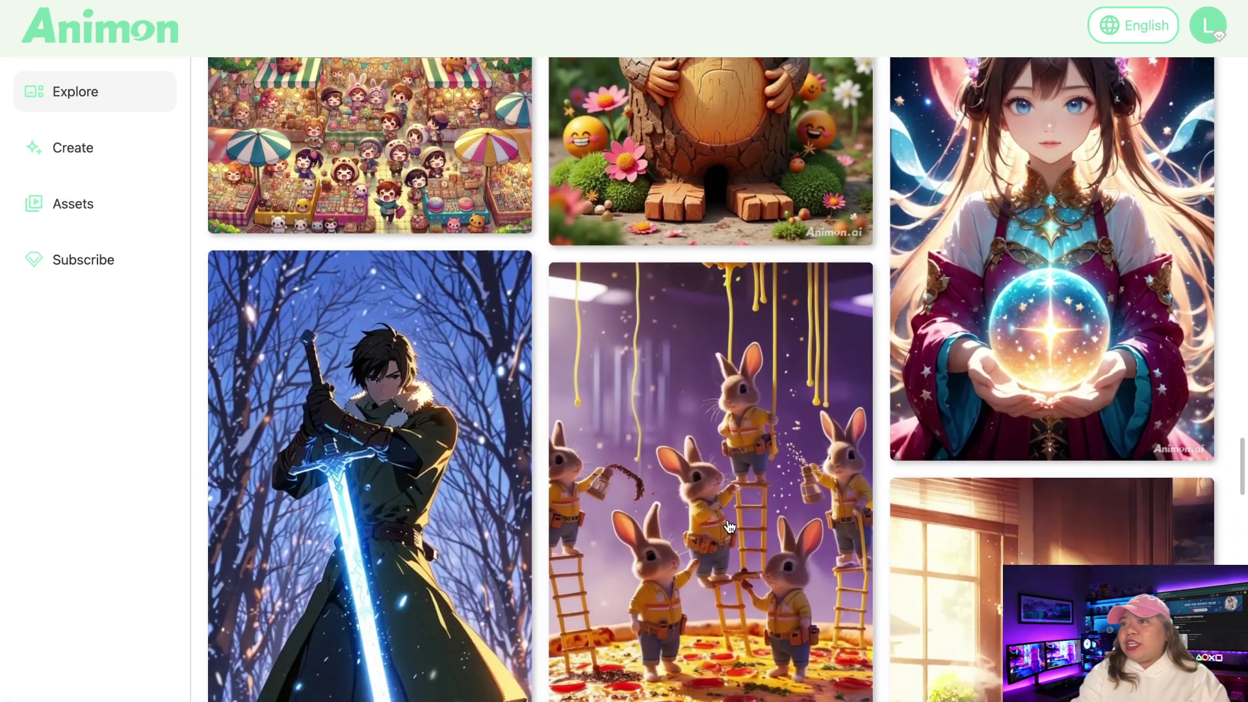
scroll(729, 526, "down", 2)
scroll(954, 358, "down", 10)
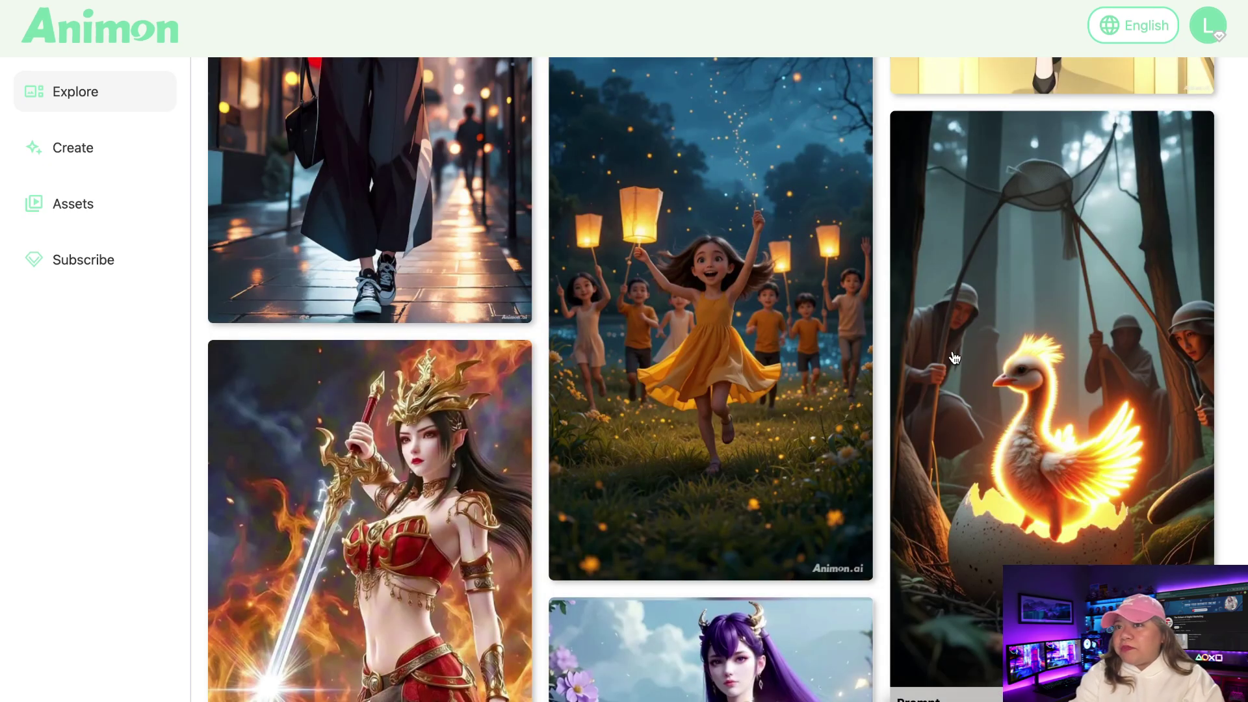
scroll(954, 358, "down", 2)
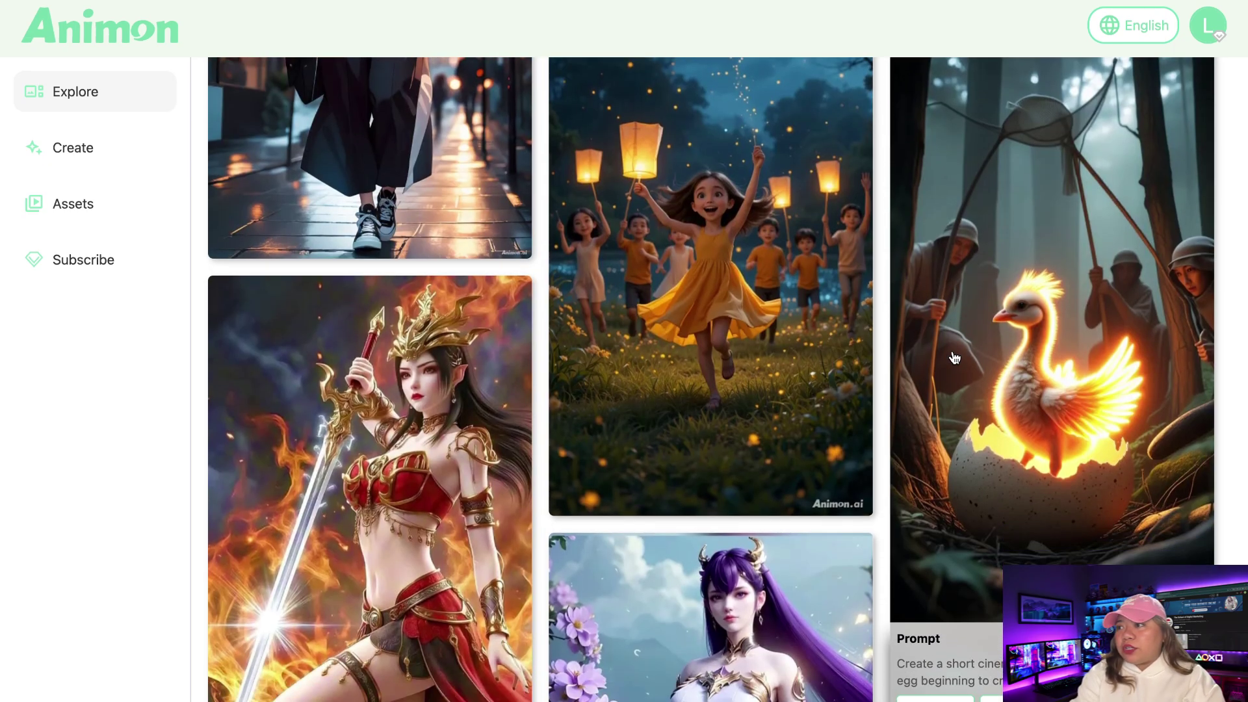
scroll(954, 358, "down", 2)
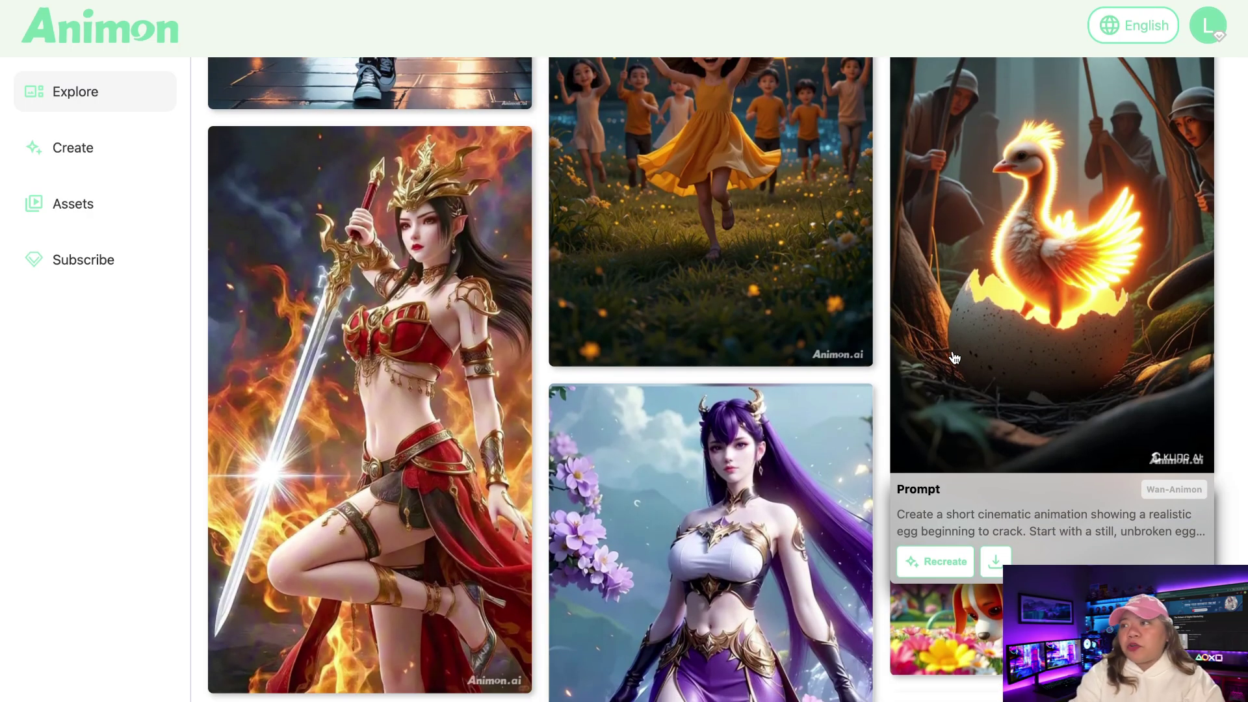
scroll(953, 357, "down", 1)
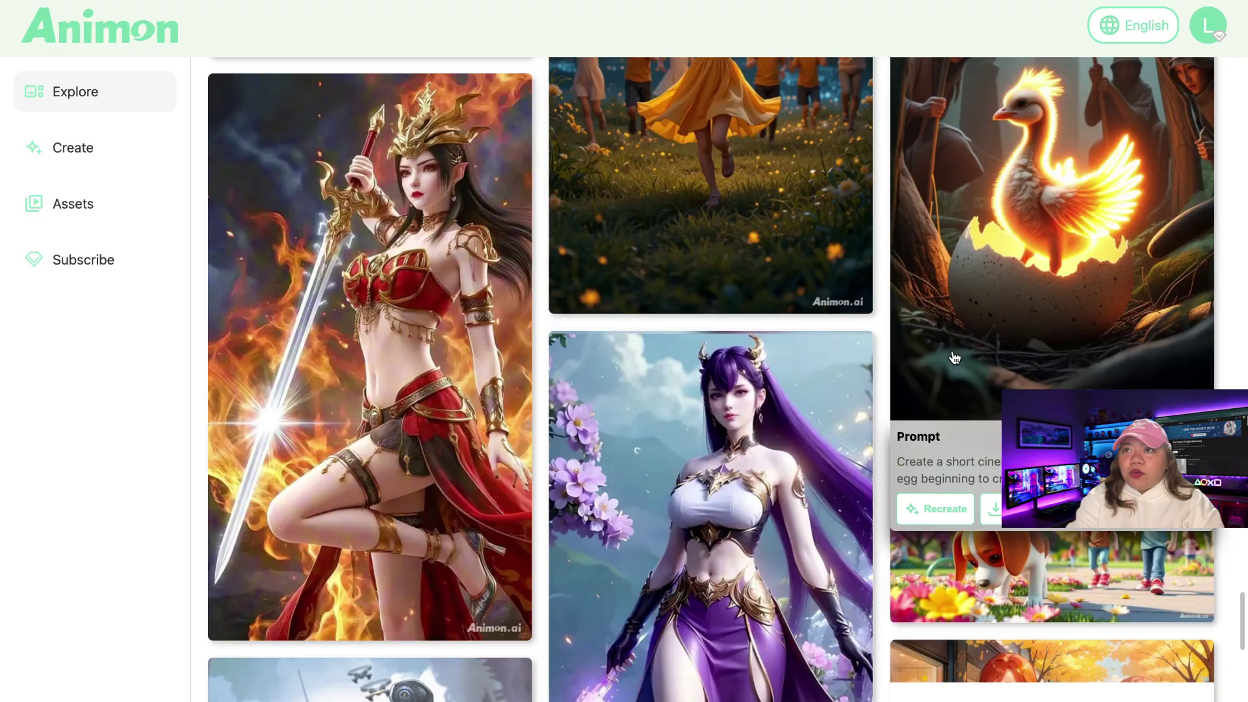
scroll(953, 357, "down", 8)
left_click(1005, 330)
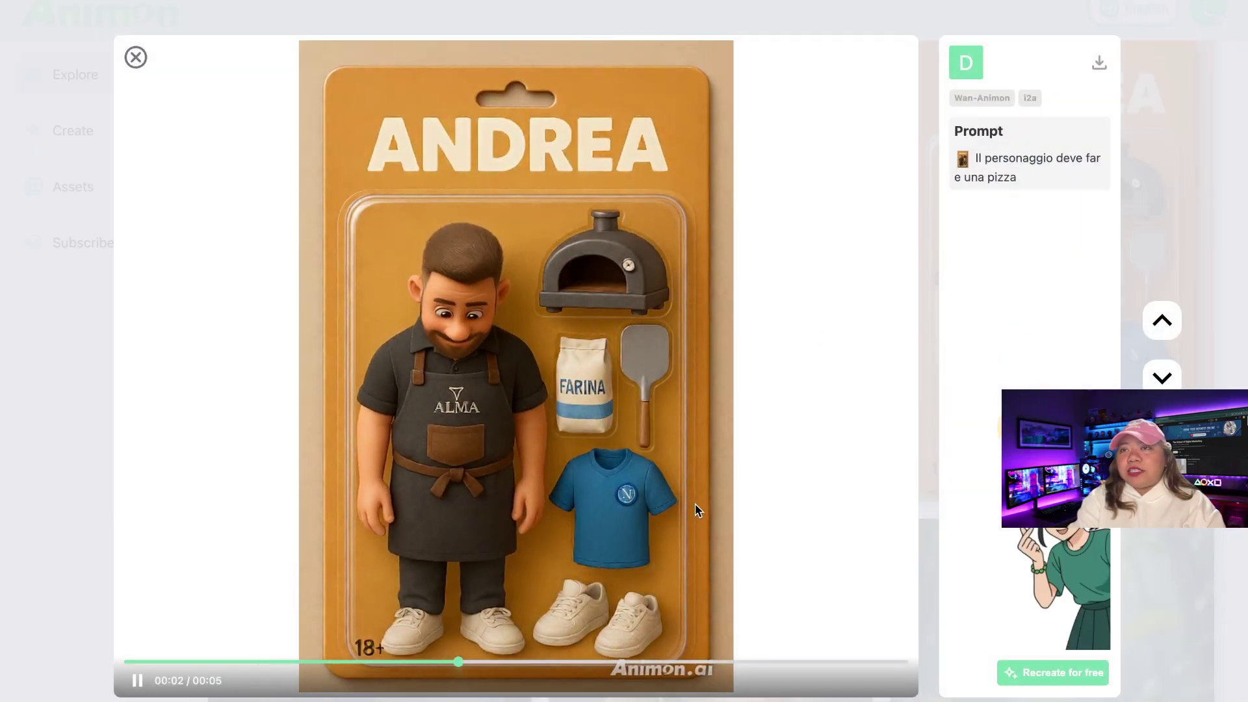
Step: Recreate the action-figure clip for free, then highlight the $9.9/month Fans plan
left_click(1057, 682)
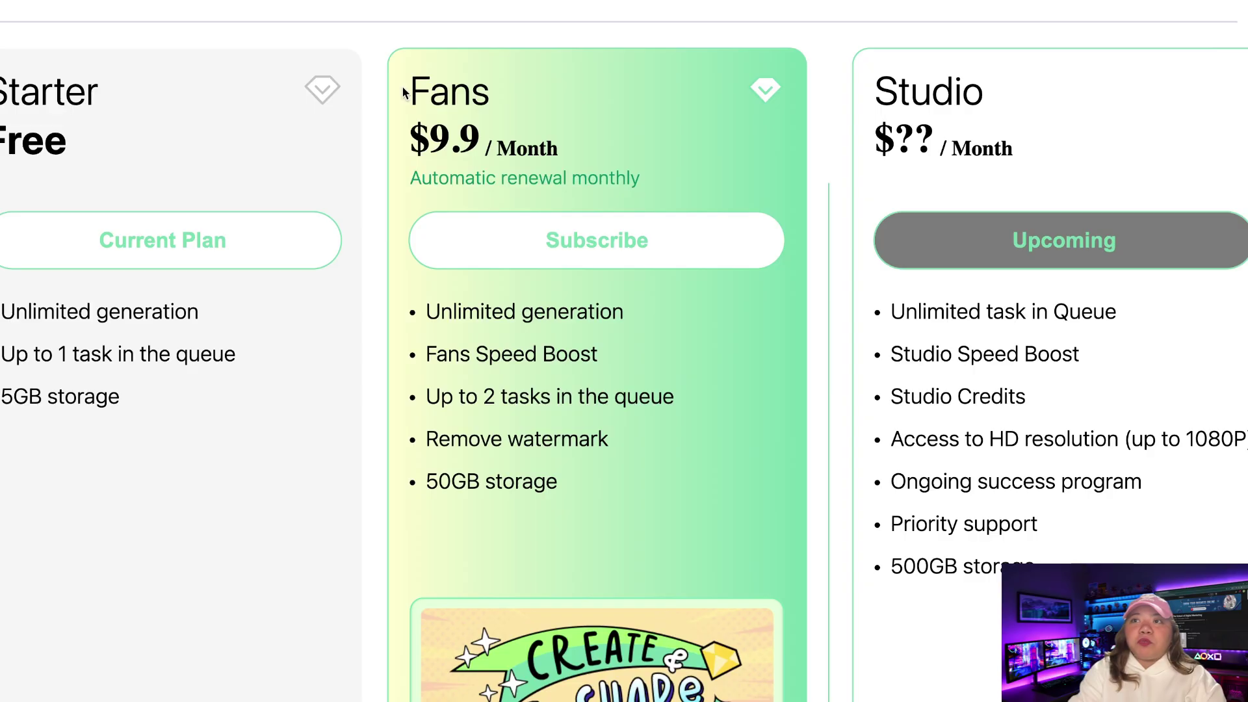
left_click_drag(403, 93, 699, 174)
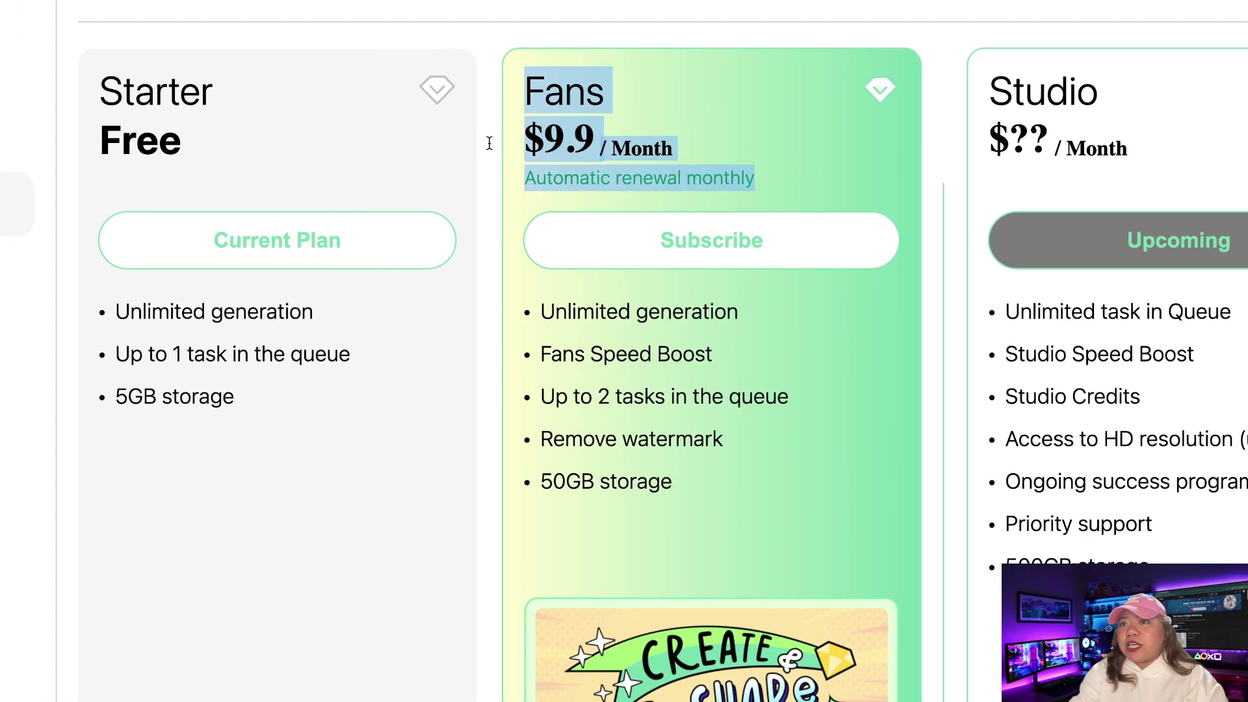
Step: Highlight the free Starter plan and its Unlimited generation feature, then leave the plans page
left_click(117, 91)
left_click_drag(117, 91, 317, 154)
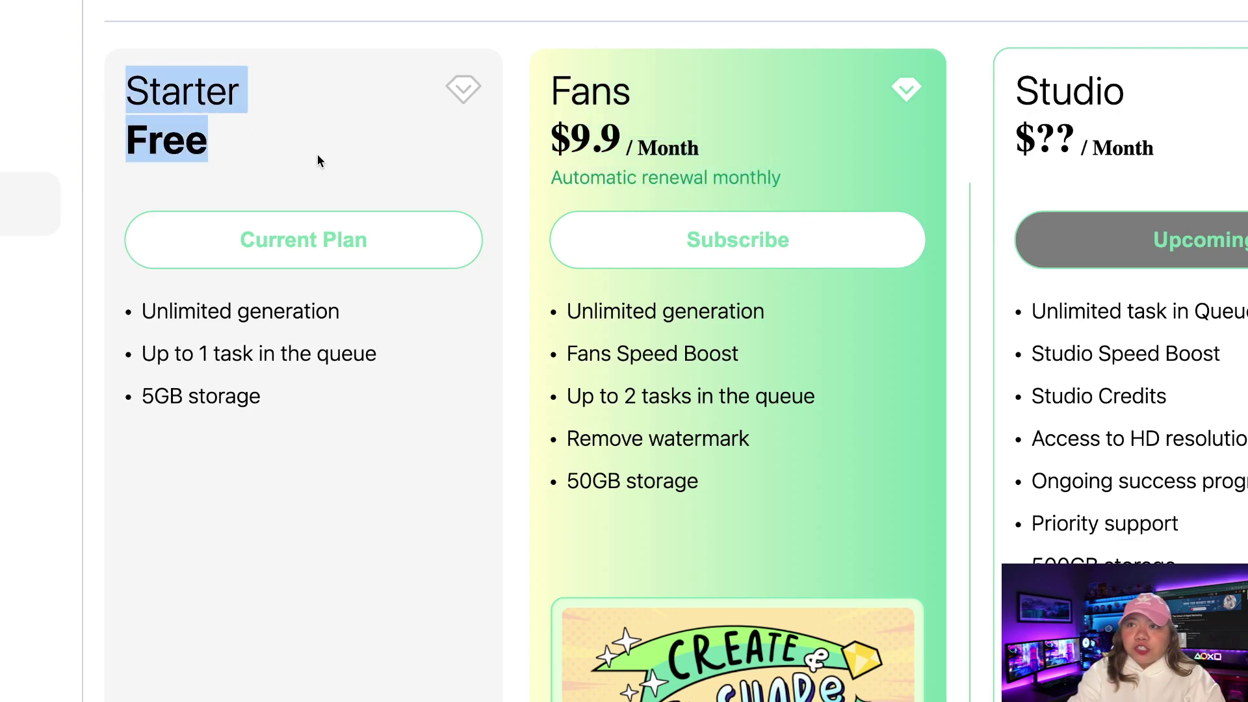
triple_click(299, 311)
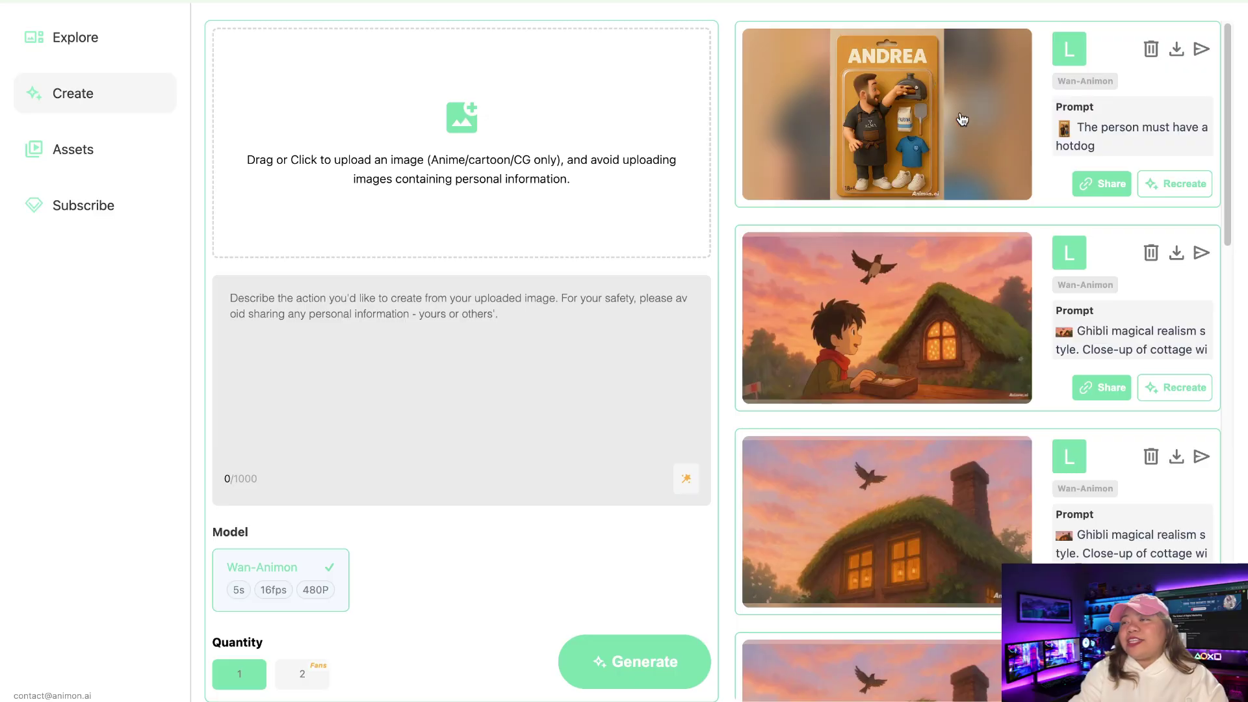
left_click(961, 117)
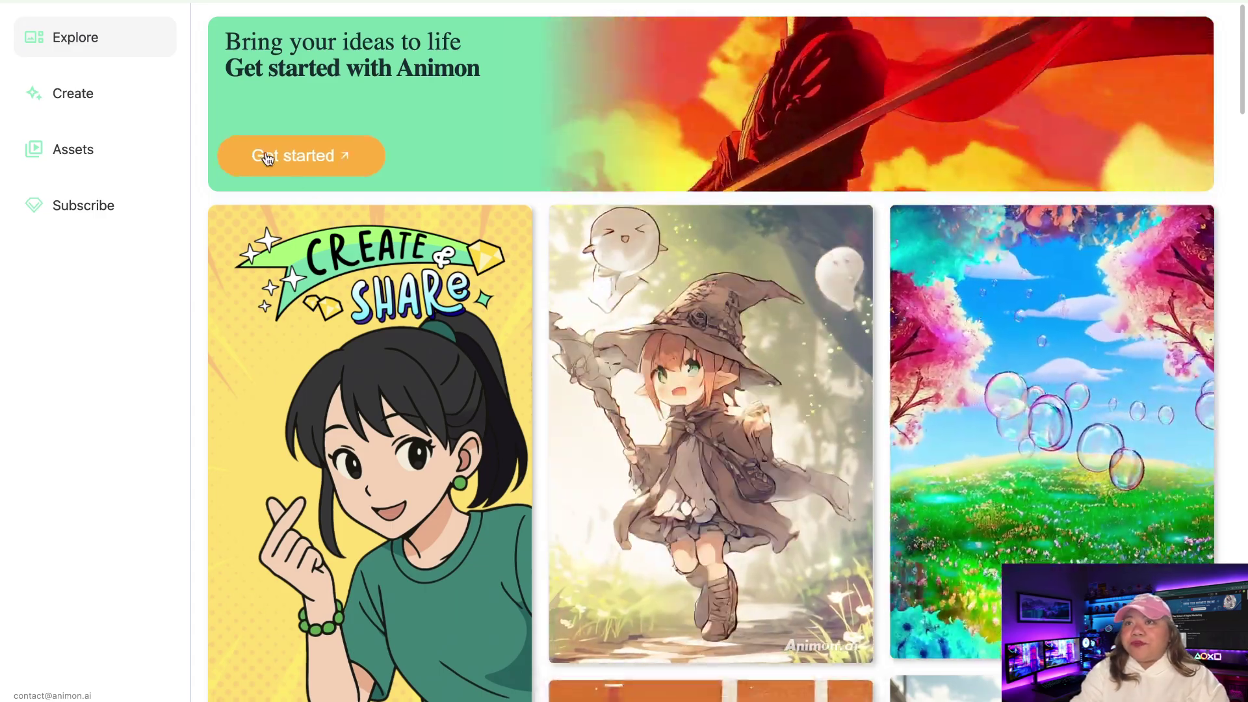
Step: Write the prompt 'Pixar style animation, A cute lion rides a surfboard, camera tracking shot'
left_click(99, 94)
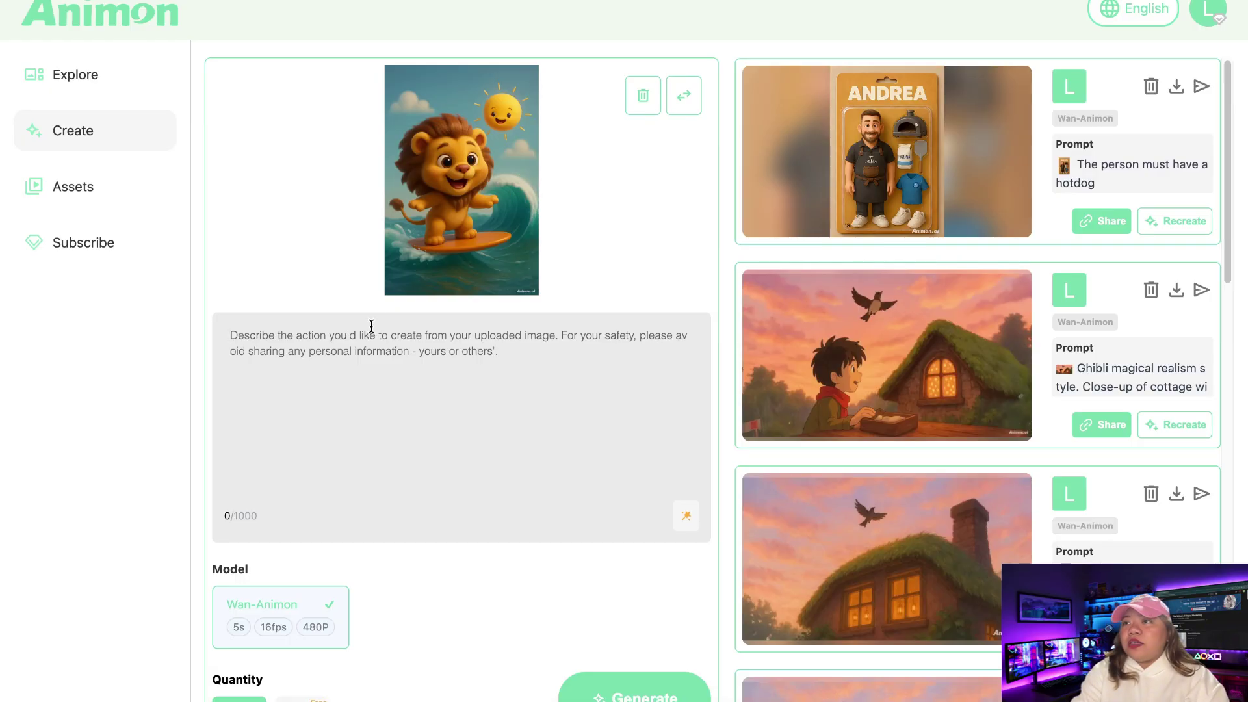
type("Pixa")
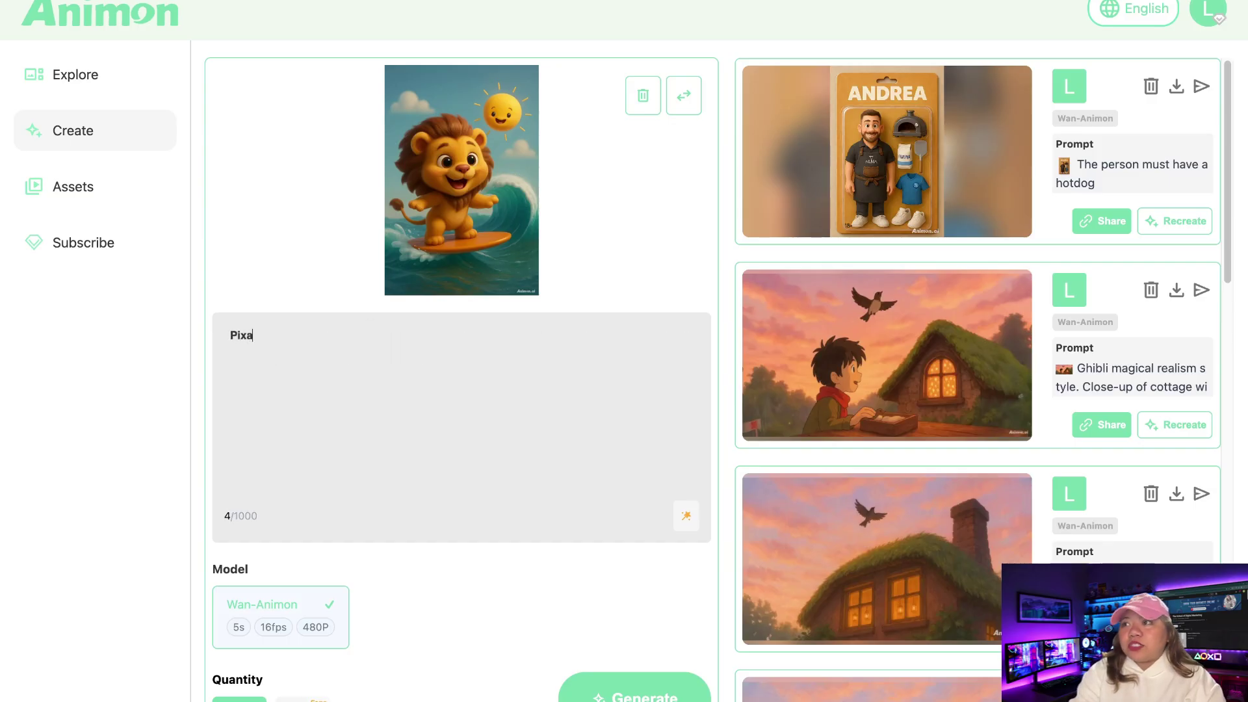
type("r style animation")
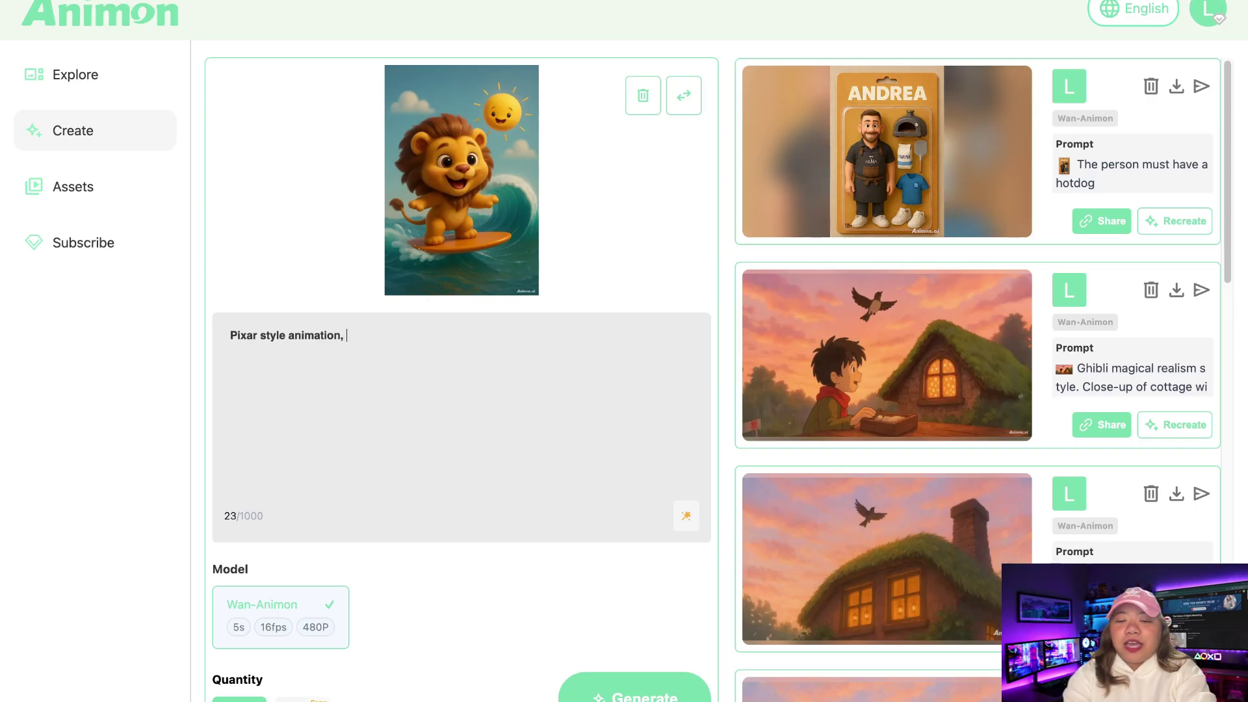
type(",")
type("A cute dragon rides a surfboard, camera tracking shot")
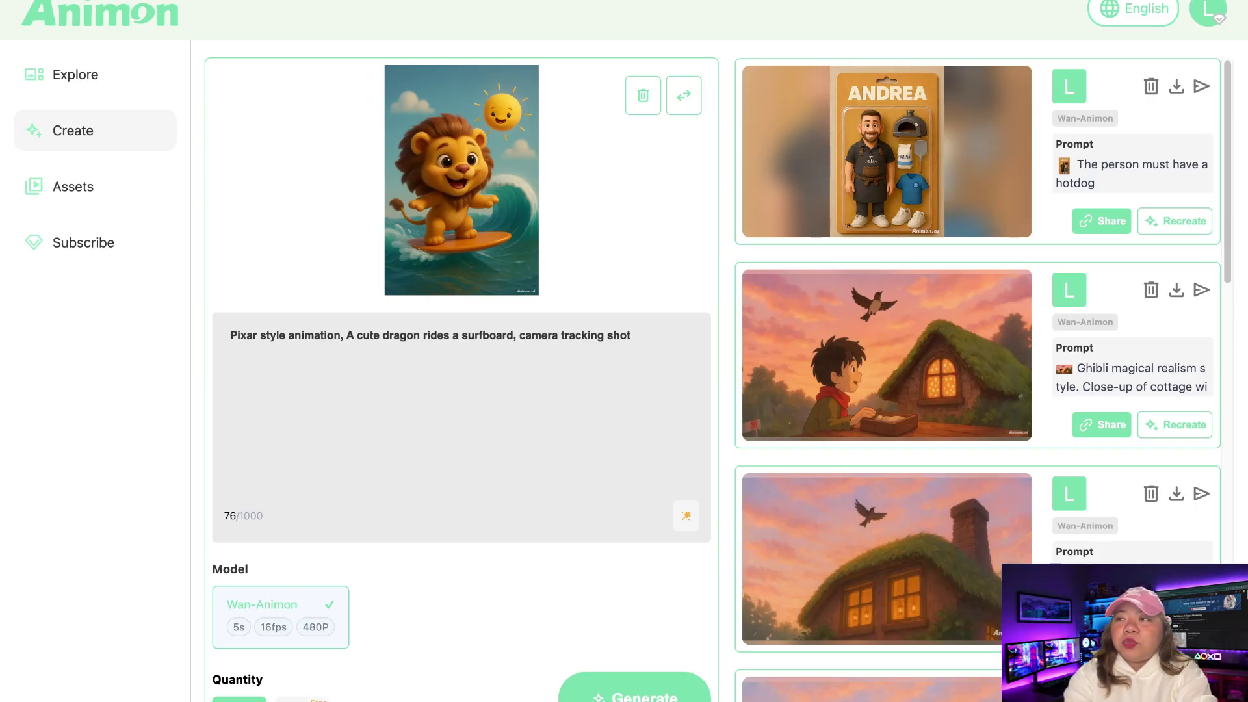
double_click(398, 335)
type("lion")
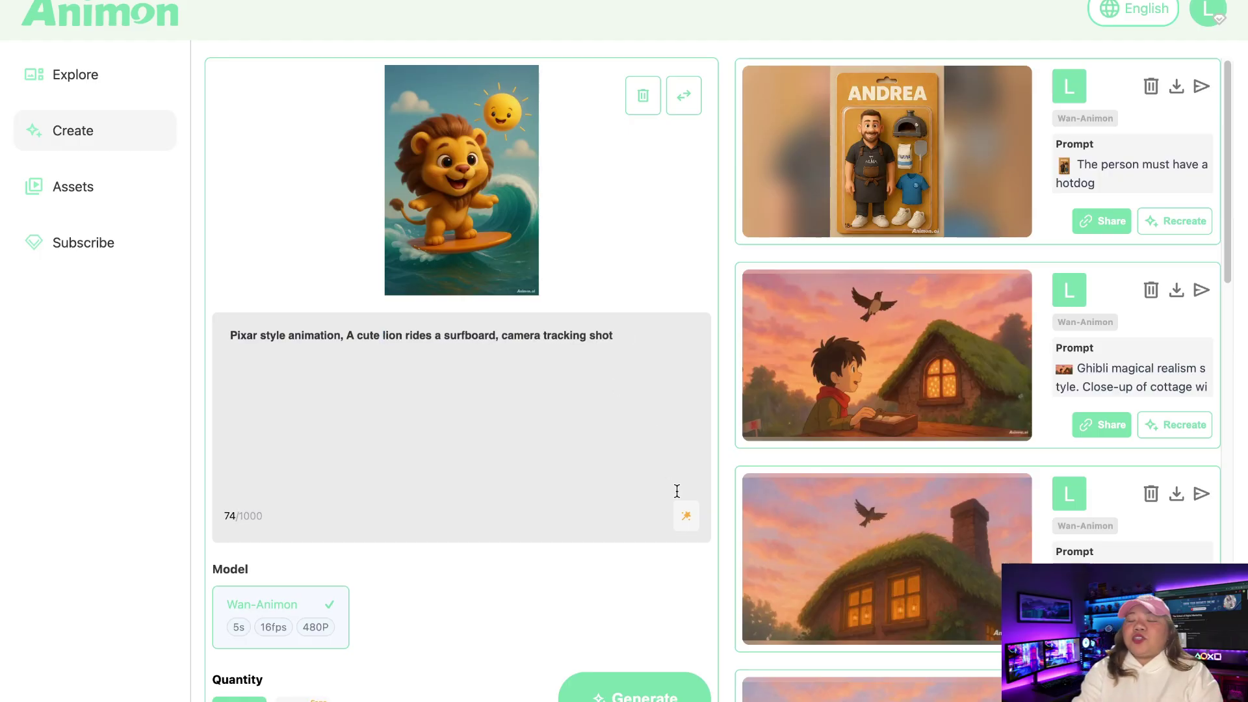
Step: Keep the prompt enhancer on and generate the lion surfing video
left_click(688, 526)
left_click(688, 526)
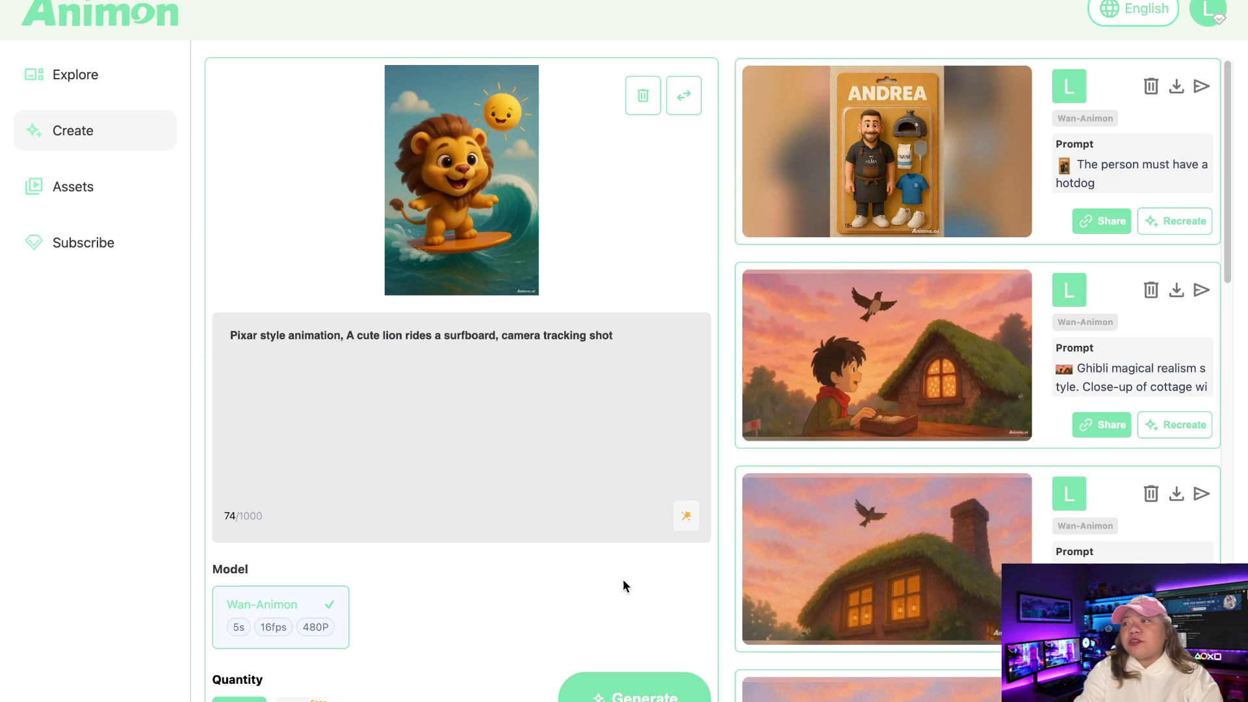
left_click(534, 335)
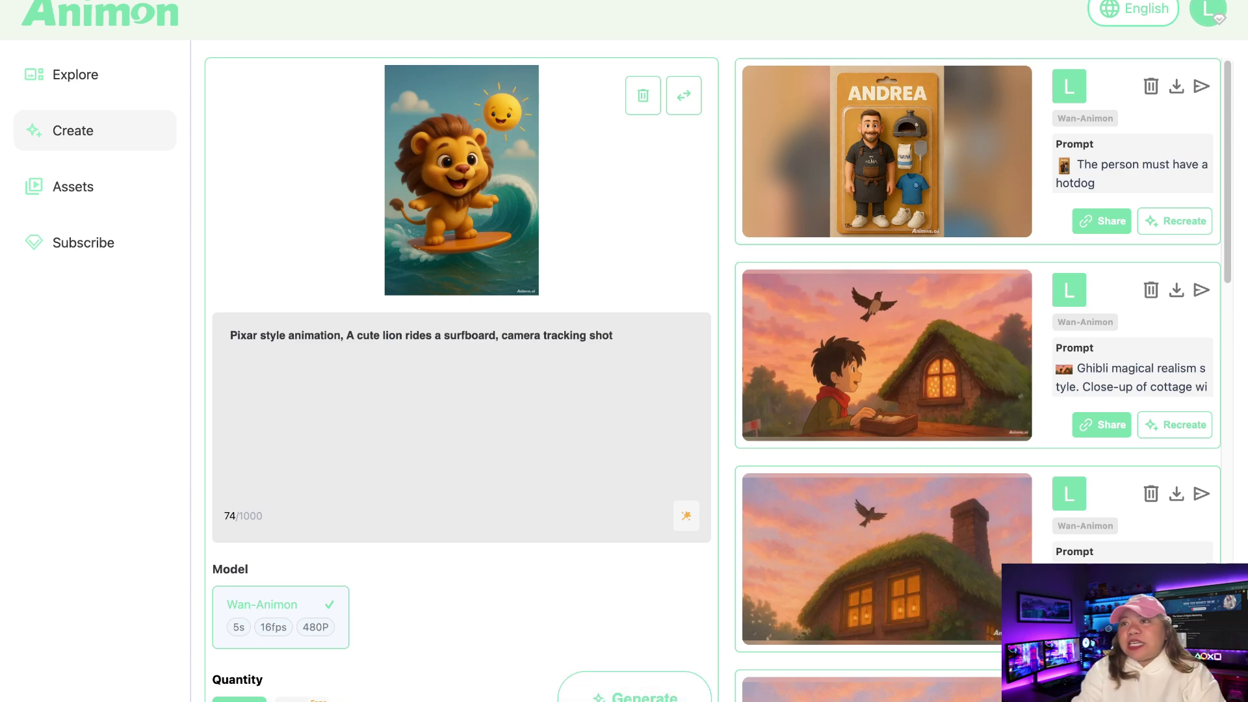
left_click(634, 694)
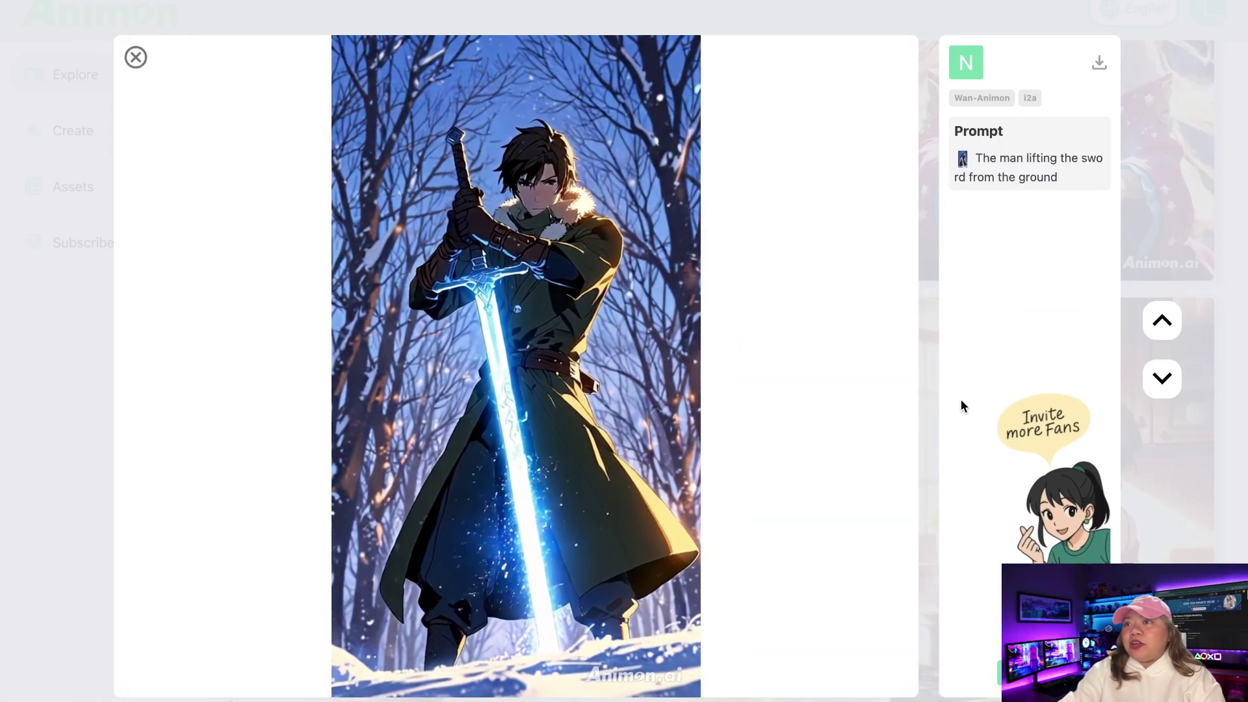
Step: Scroll the viewer to browse other creators' animations, such as the old-man clip
scroll(1058, 167, "down", 2)
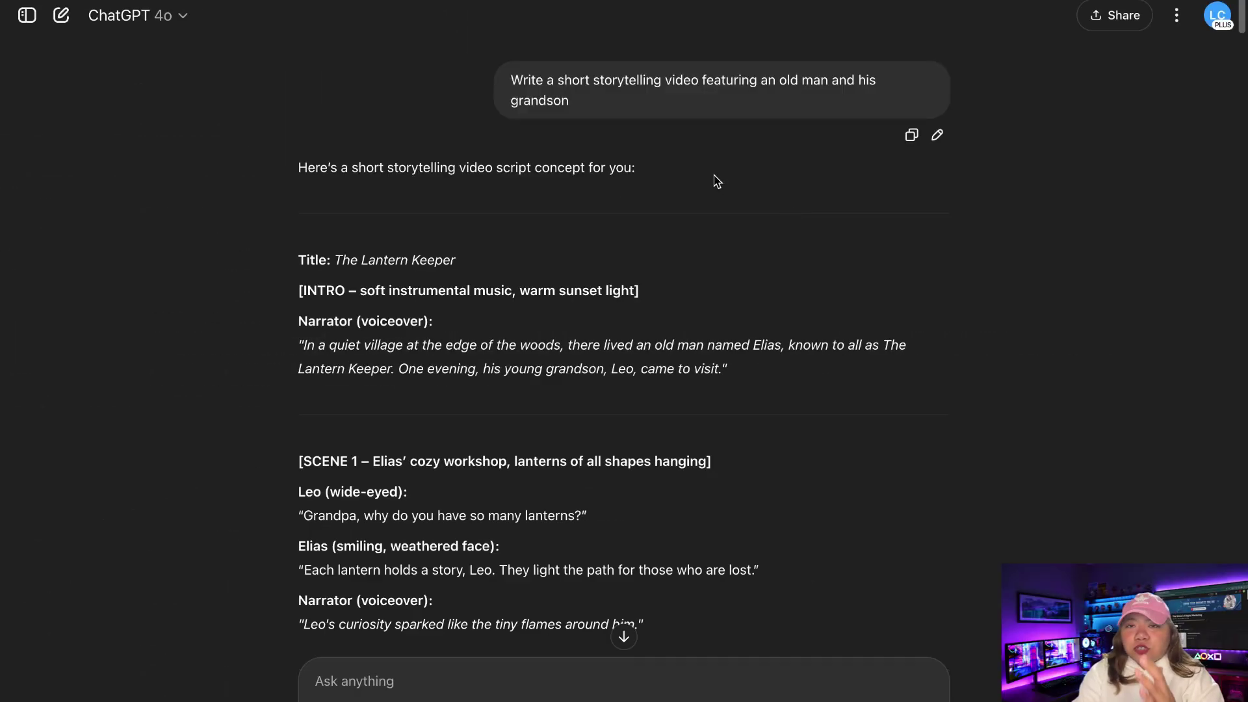
Step: Review the storytelling request, the Lantern Keeper script reply and the scene-prompt request
triple_click(809, 78)
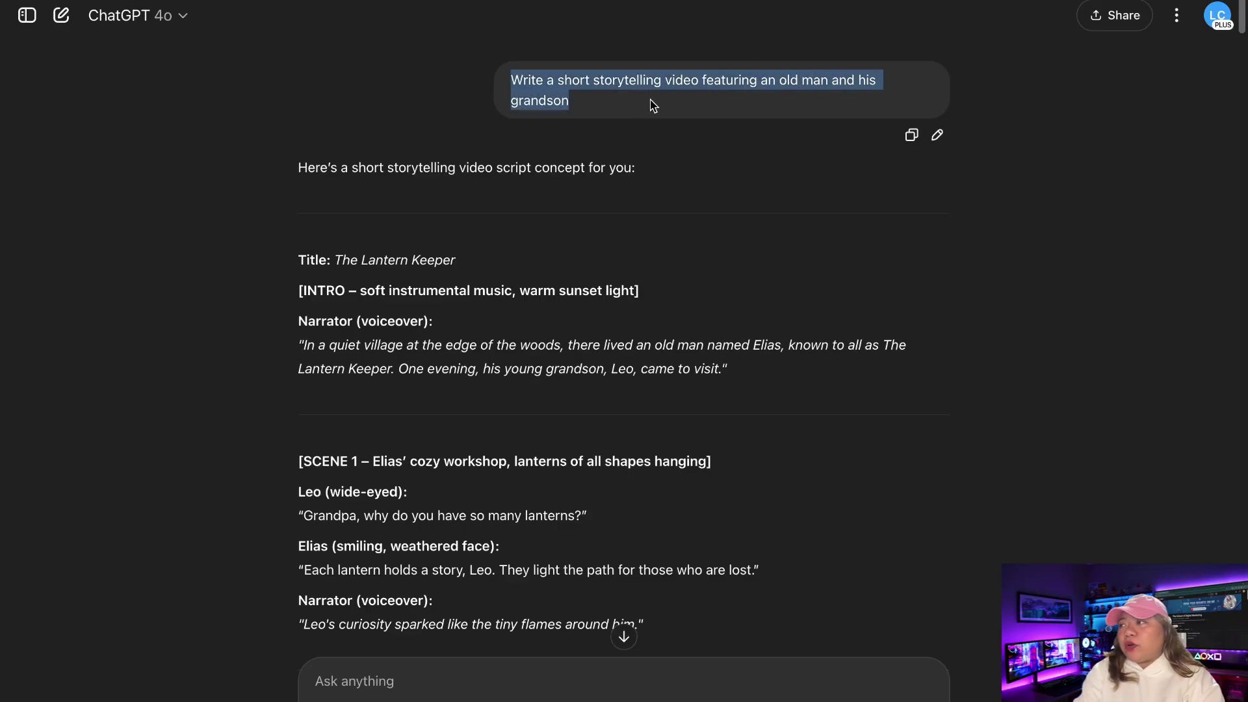
left_click(566, 96)
left_click_drag(272, 117, 432, 601)
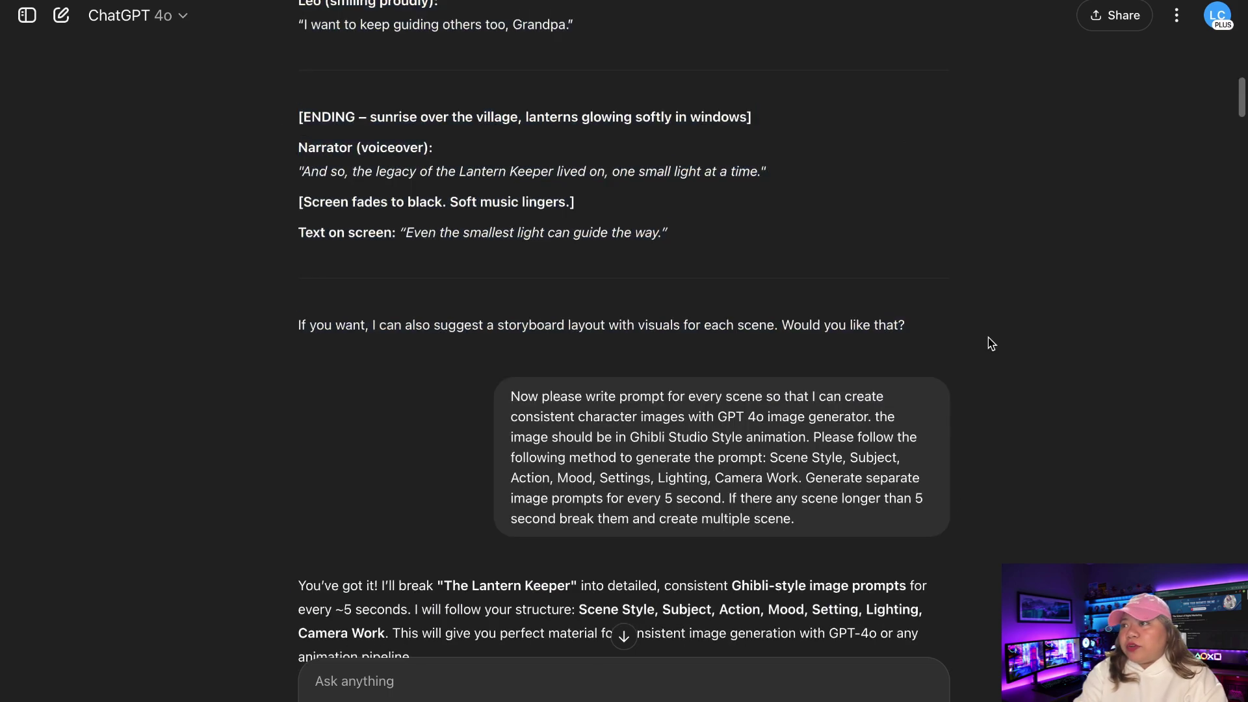
scroll(986, 342, "down", 2)
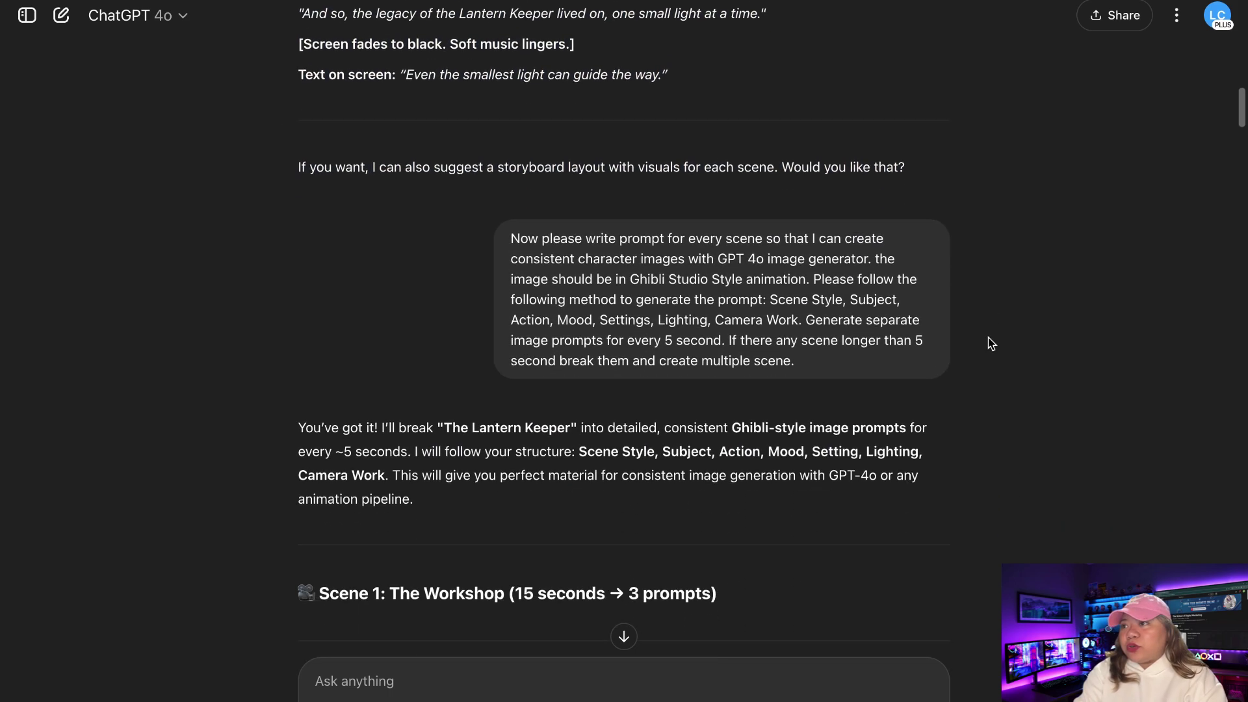
left_click_drag(828, 273, 462, 103)
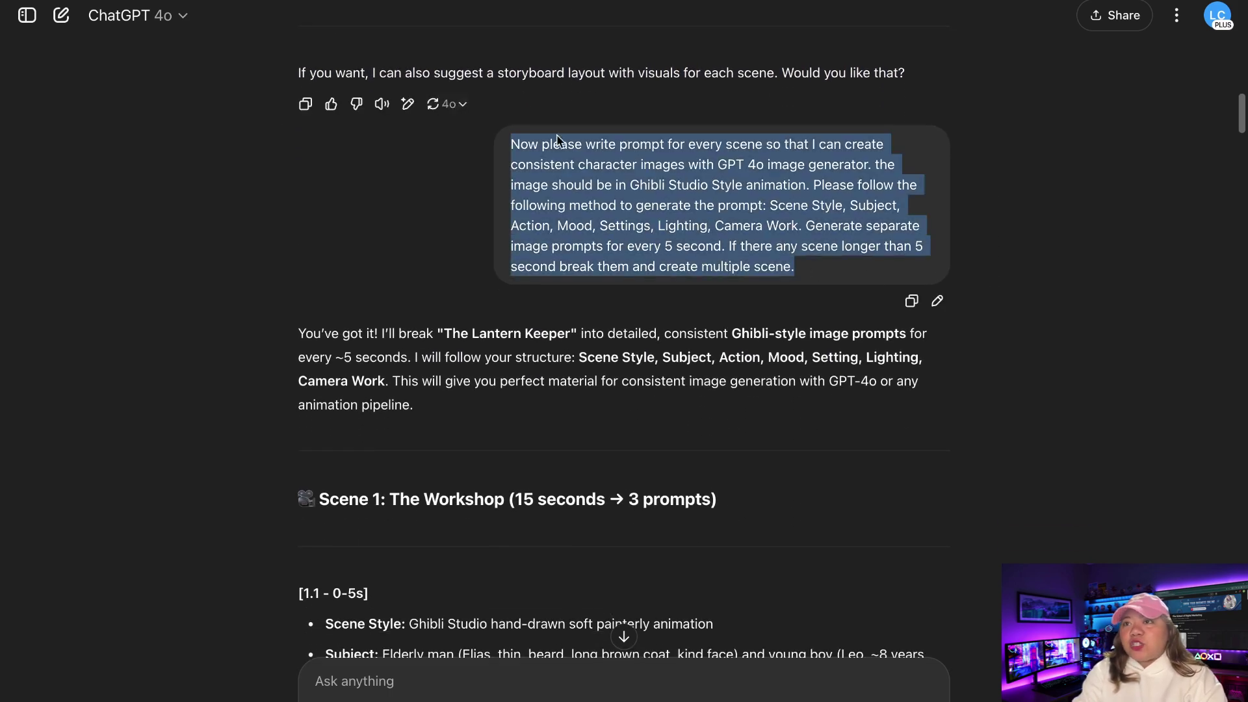
left_click(814, 278)
Step: Scroll through the Ghibli-style per-scene image prompts and select one
scroll(800, 281, "down", 2)
scroll(799, 289, "down", 2)
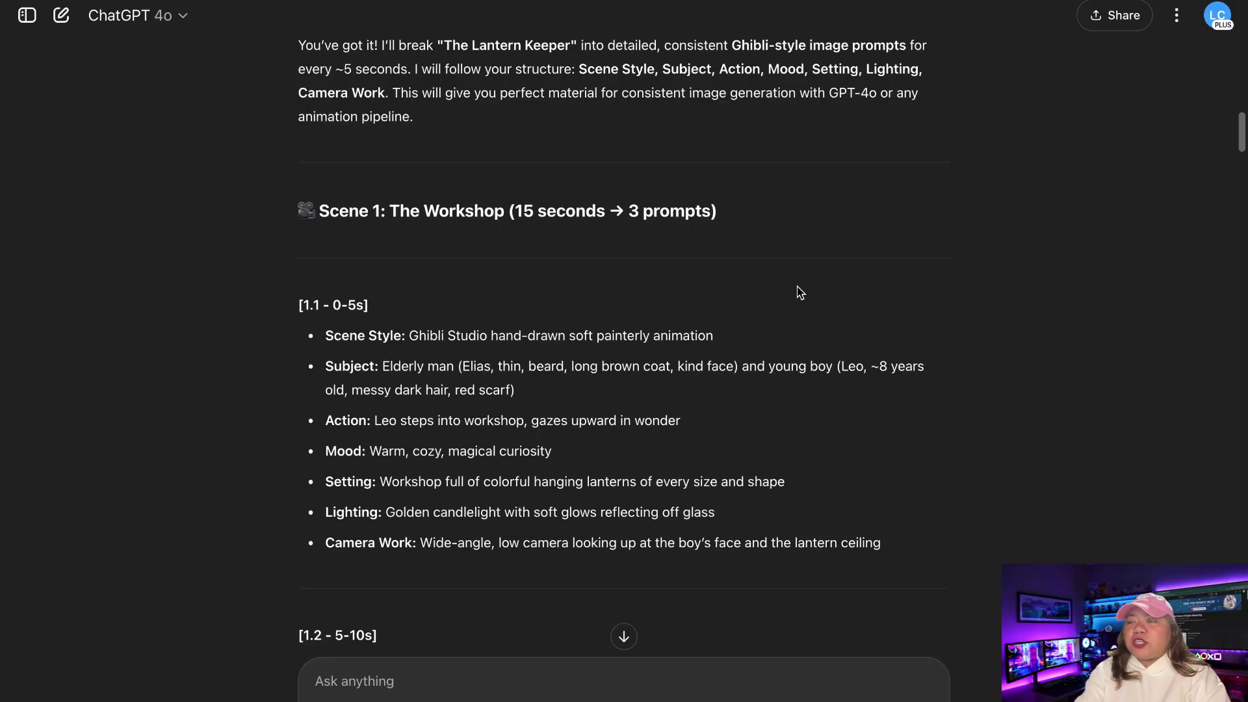
scroll(799, 293, "down", 6)
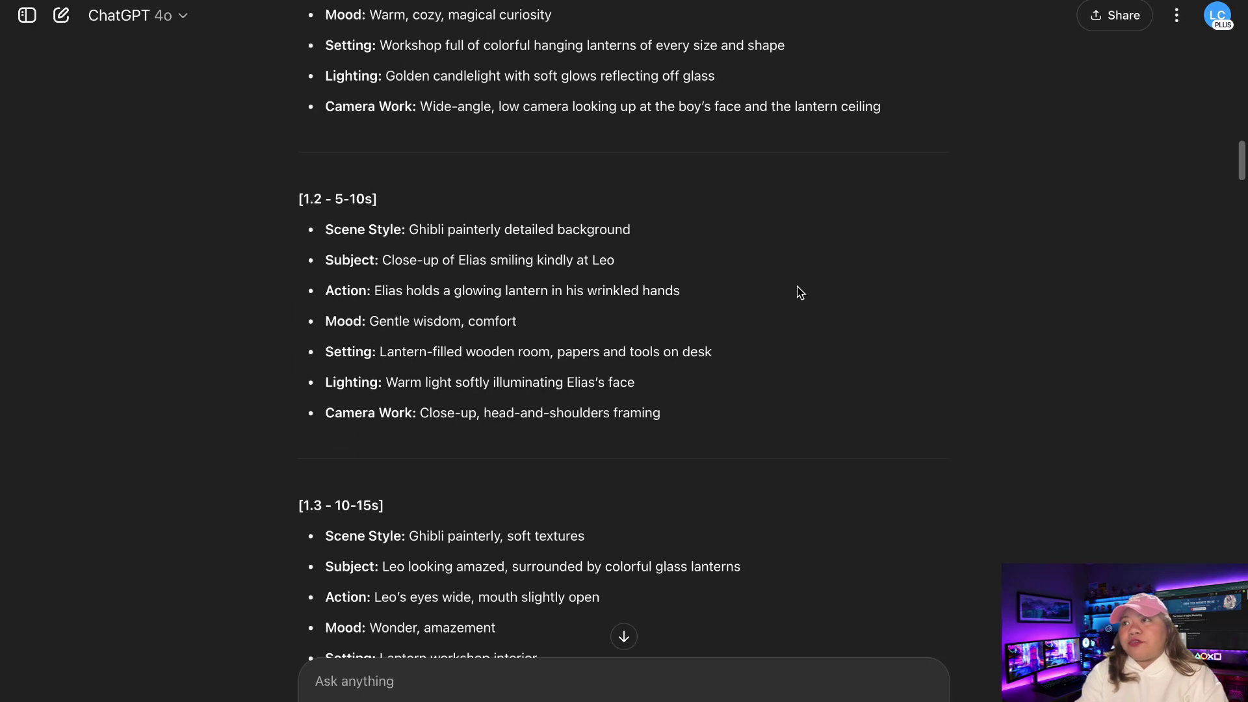
scroll(800, 292, "up", 20)
scroll(800, 293, "down", 4)
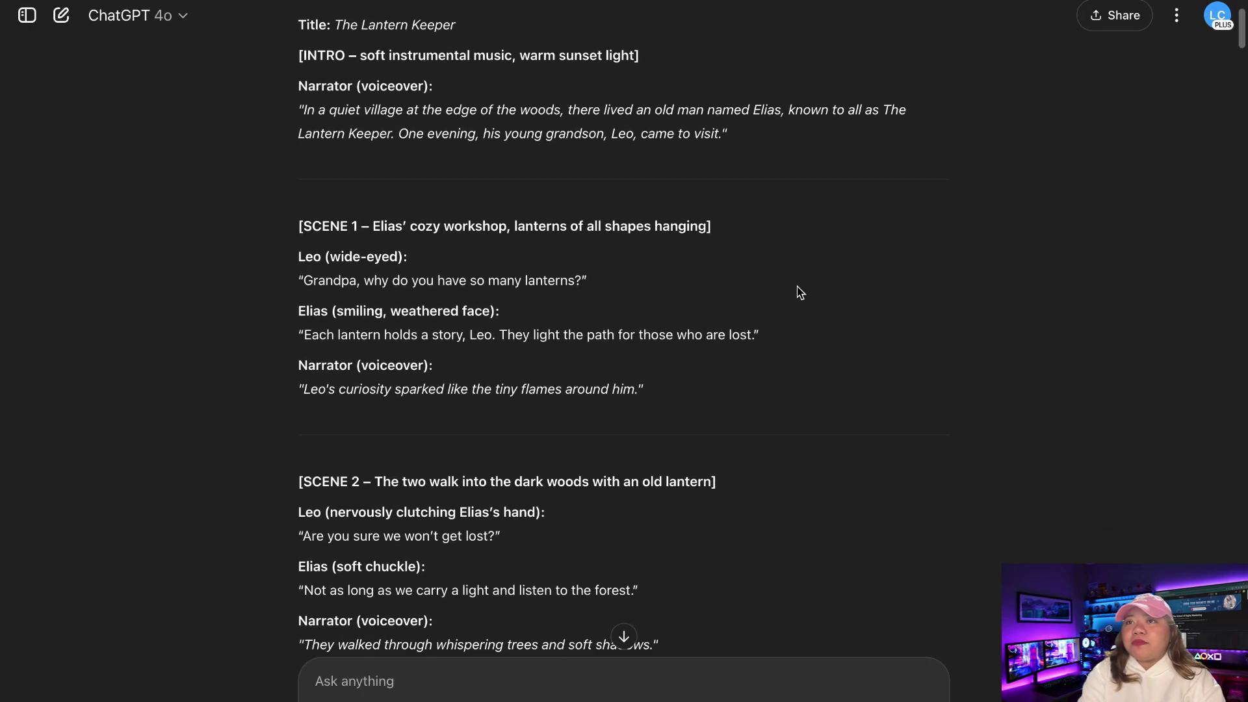
scroll(760, 286, "down", 10)
left_click_drag(981, 221, 287, 125)
key("ctrl+c")
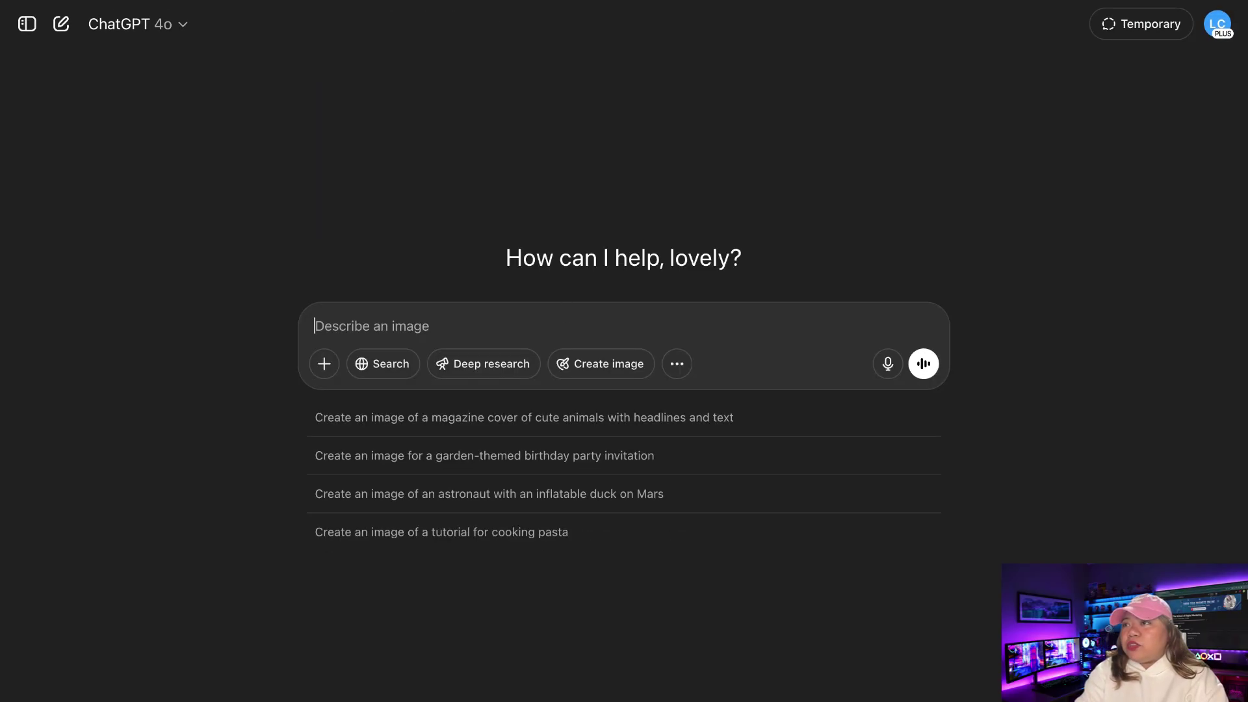
Step: Generate the Ghibli lantern workshop image from the pasted scene prompt
left_click(602, 371)
key("ctrl+v")
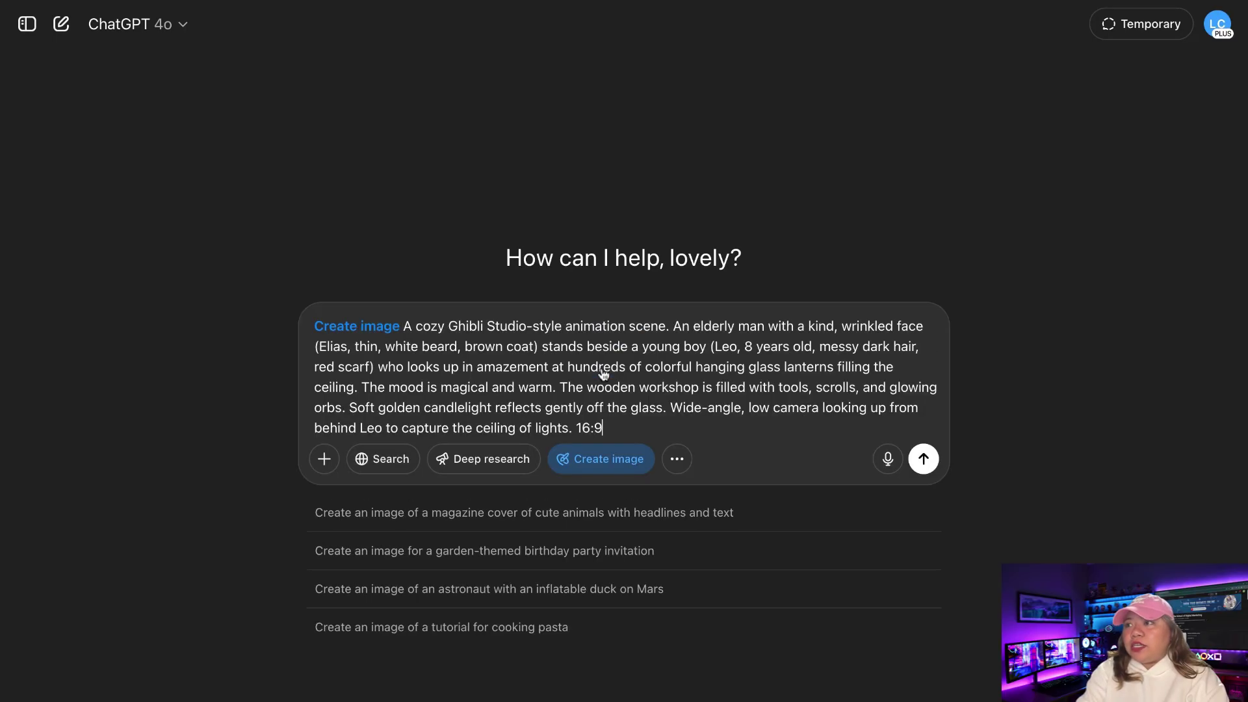
left_click(923, 459)
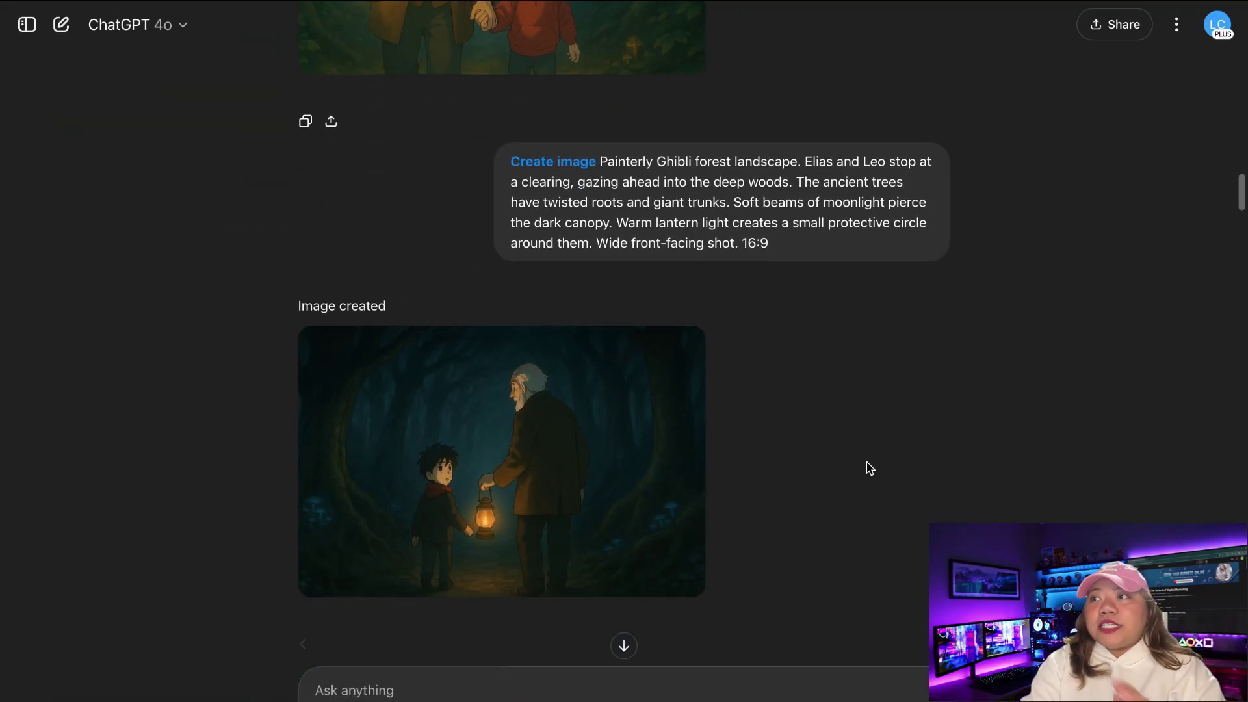
Step: Review the generated scene images and upload the lantern workshop image in Animon
scroll(868, 467, "down", 10)
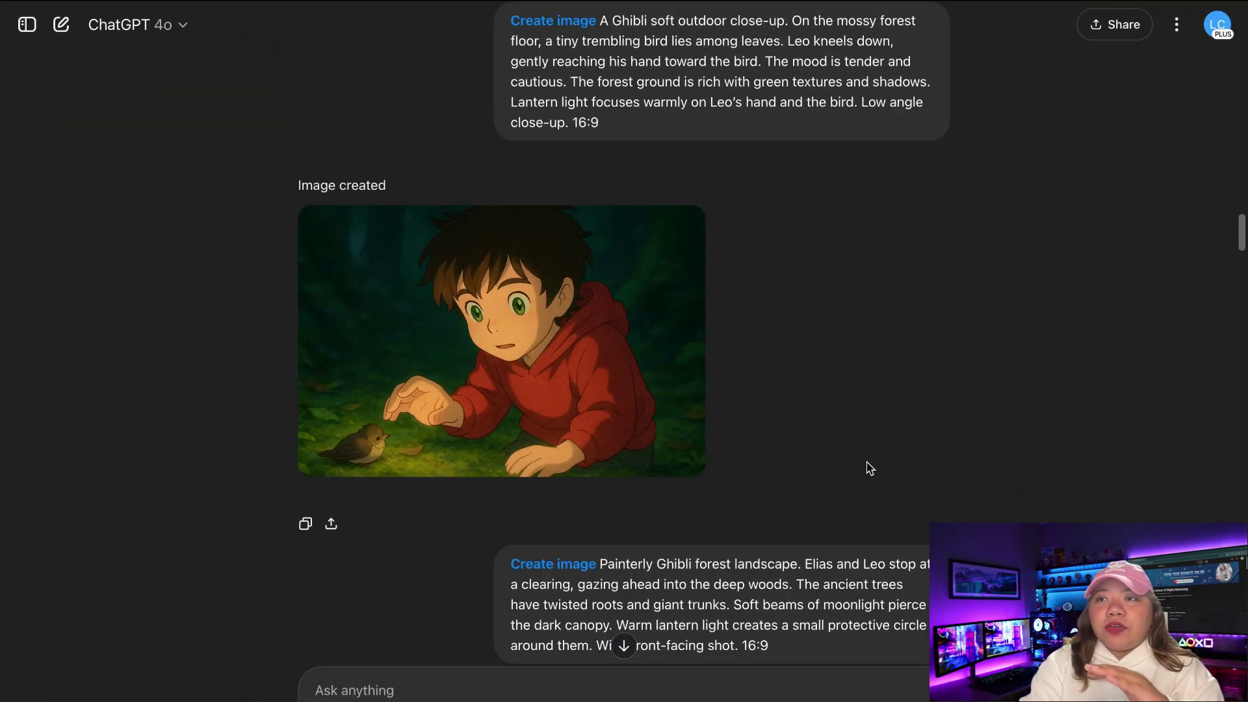
scroll(868, 468, "down", 15)
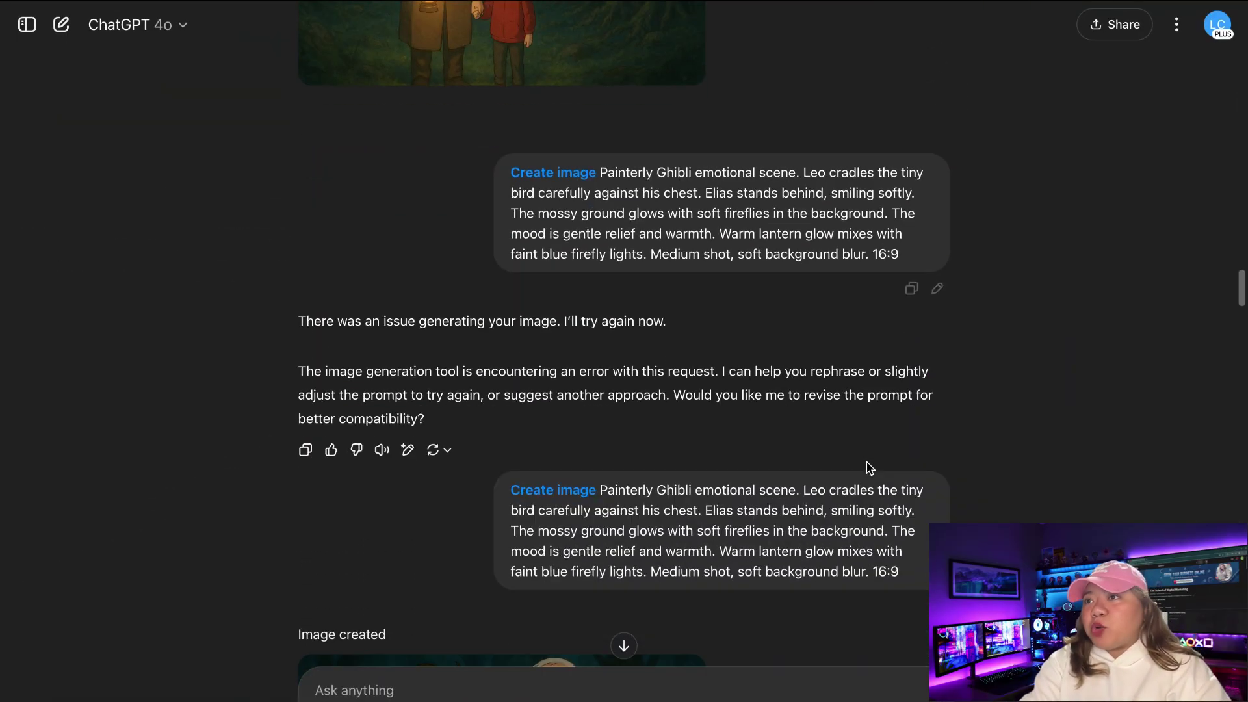
scroll(869, 468, "down", 1)
scroll(869, 465, "down", 15)
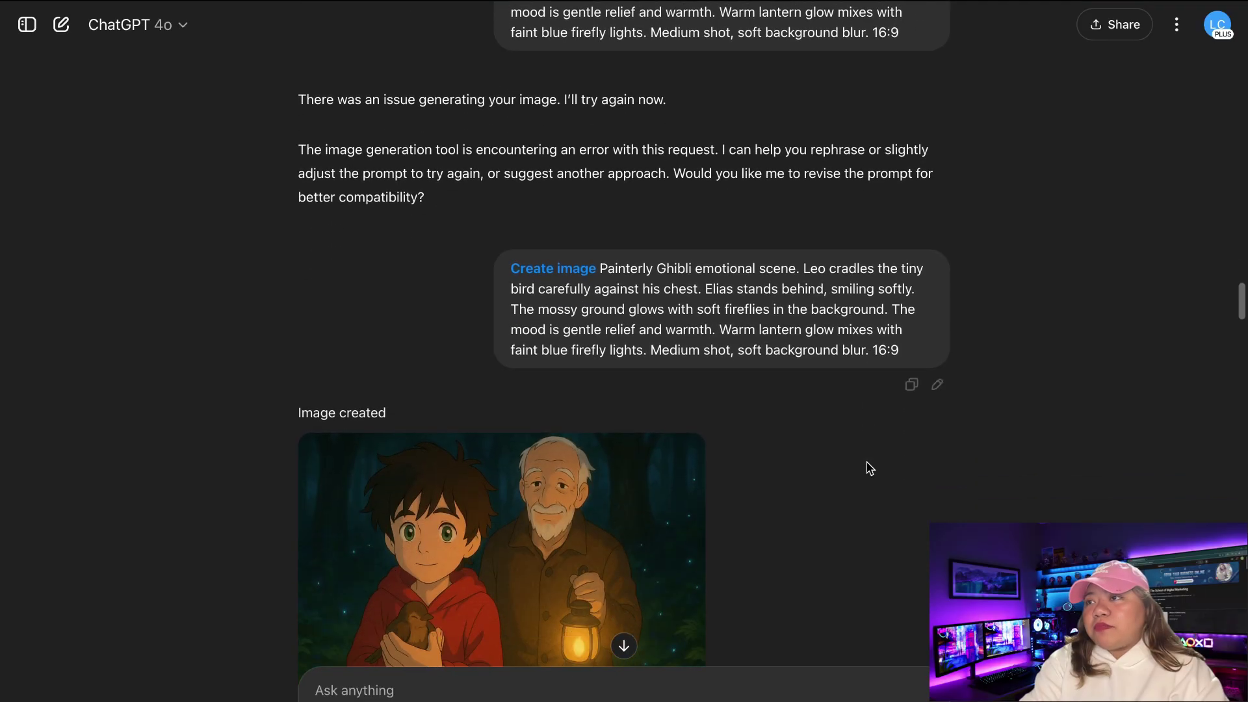
scroll(870, 468, "down", 12)
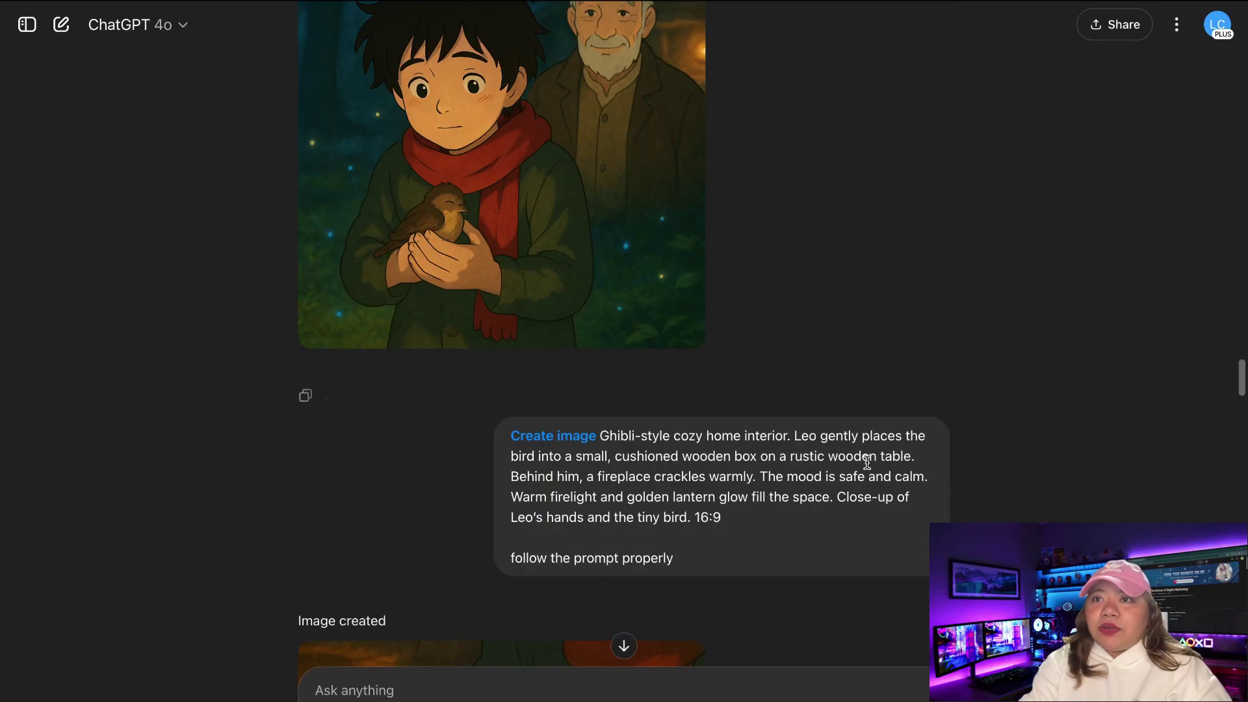
scroll(870, 468, "down", 10)
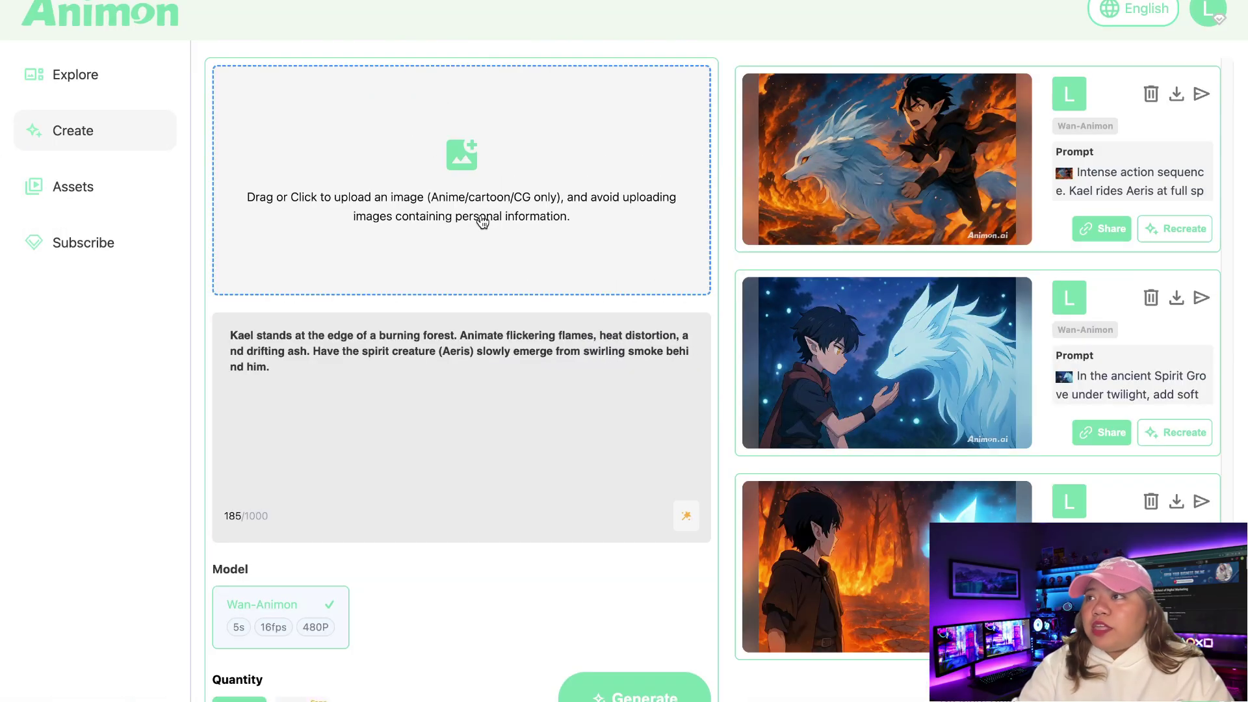
left_click(481, 221)
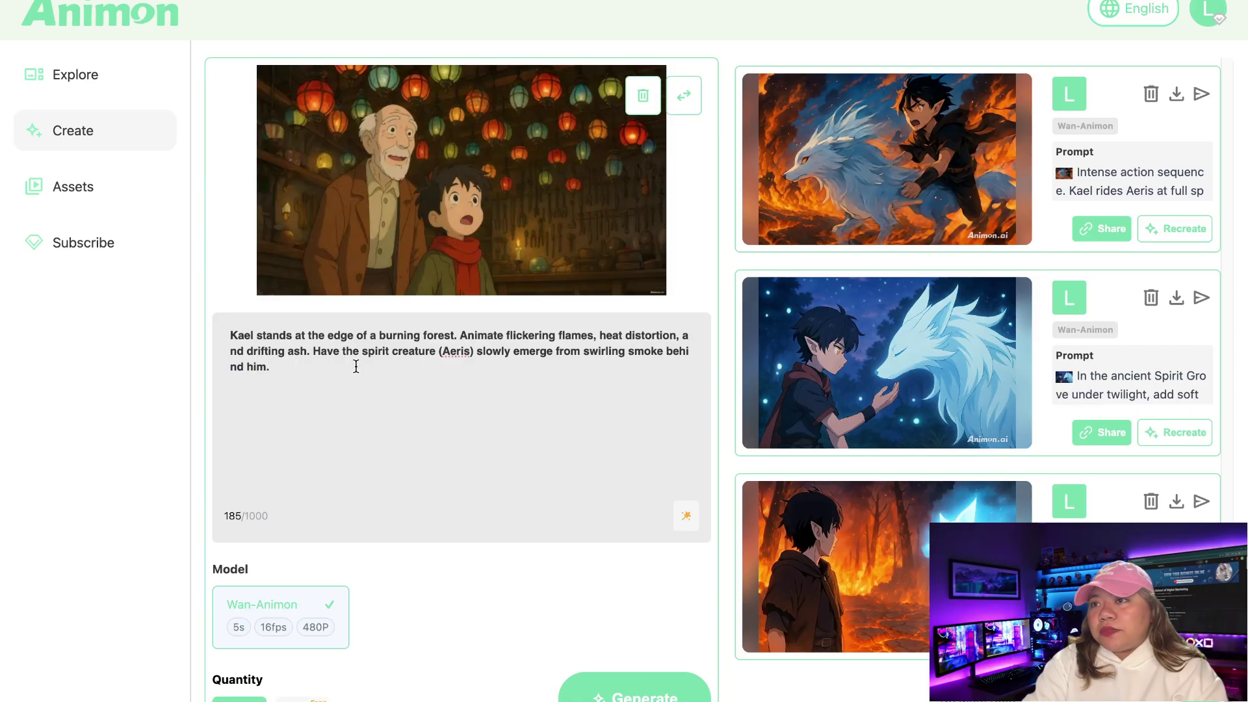
left_click(686, 517)
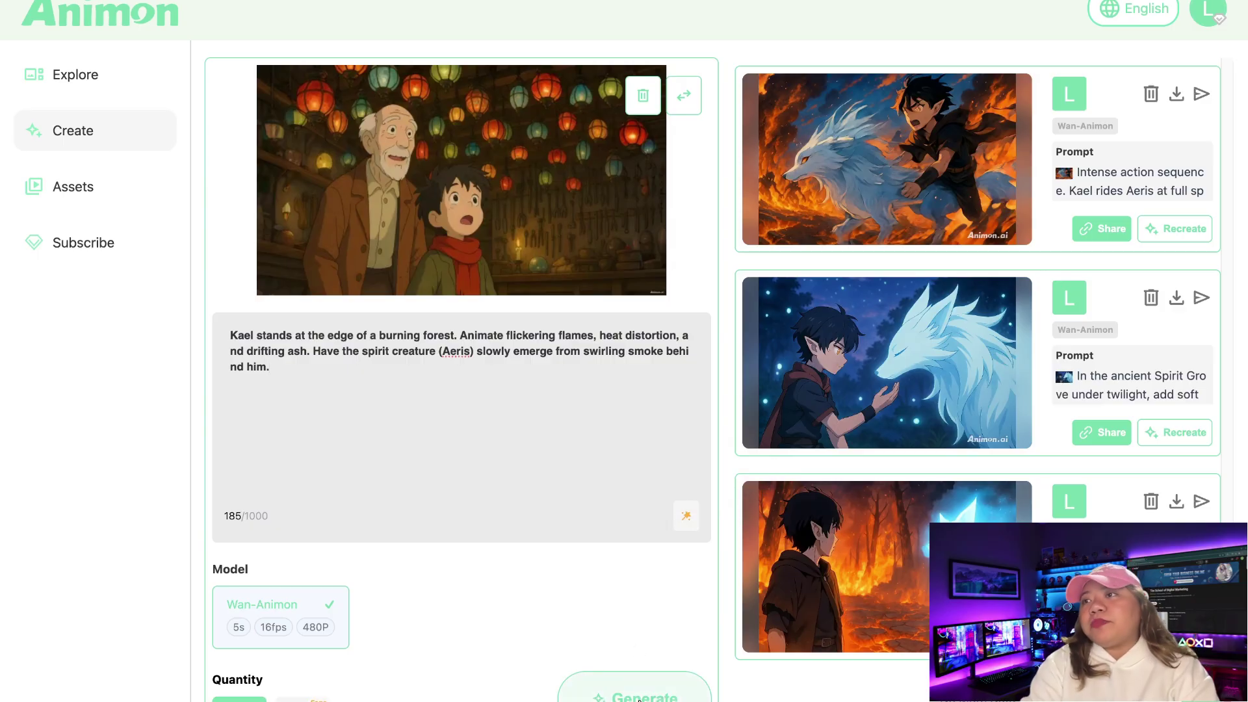
left_click(887, 159)
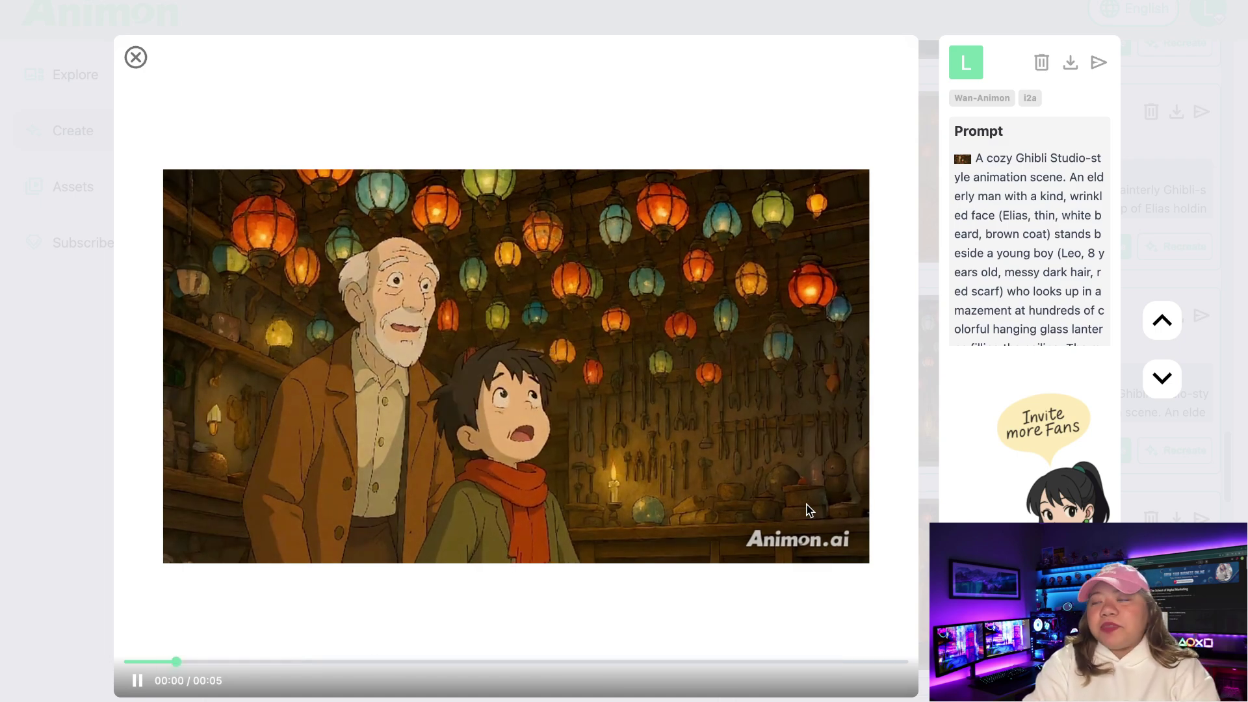
left_click(1166, 329)
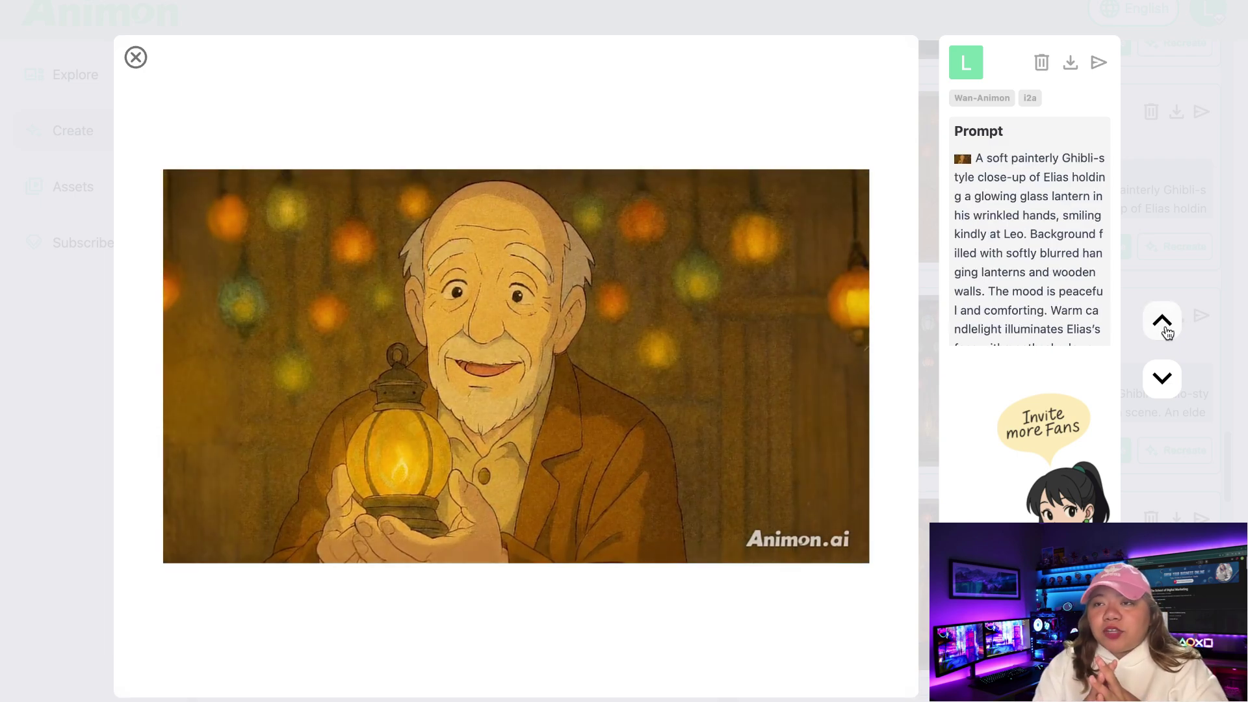
left_click(1166, 332)
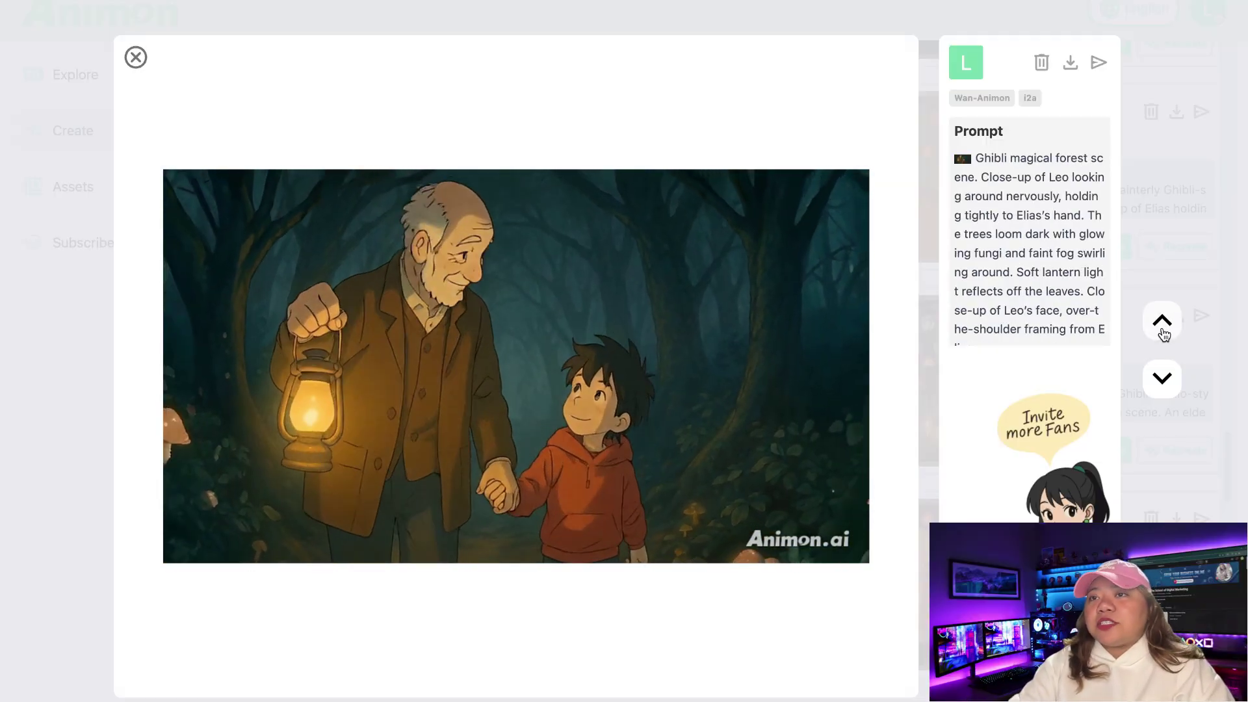
key("Escape")
scroll(849, 367, "up", 3)
scroll(850, 367, "up", 3)
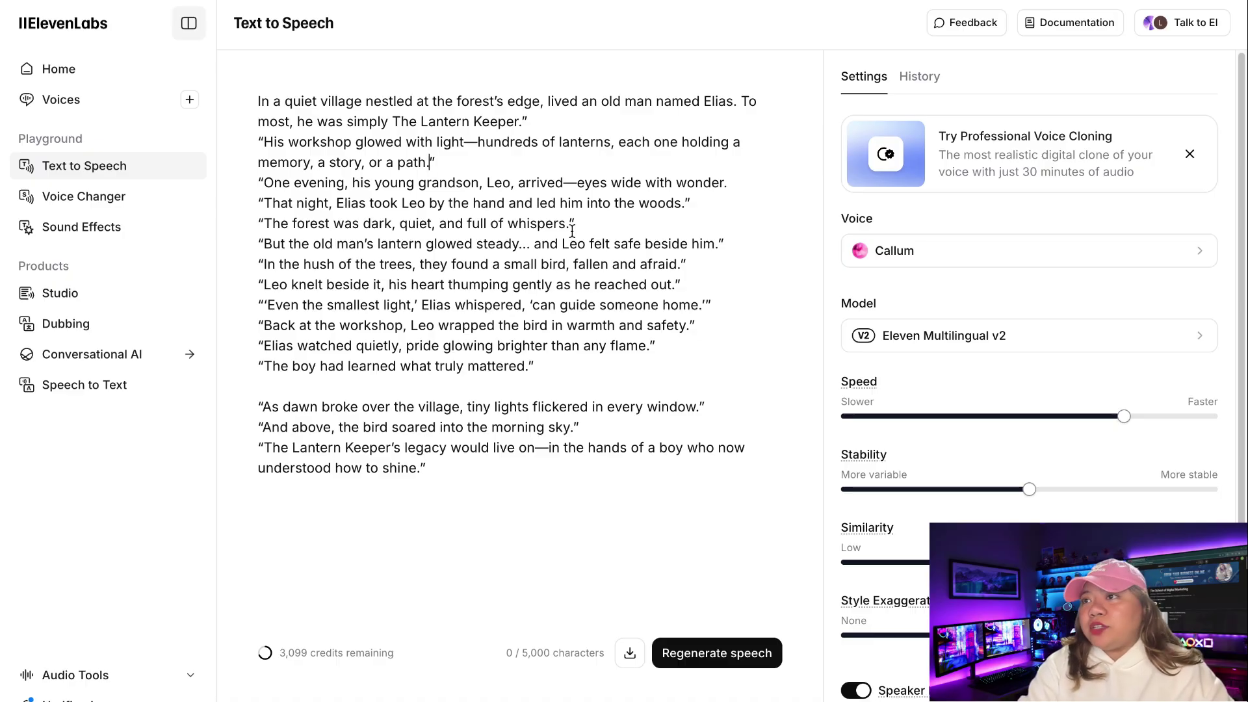
left_click(981, 253)
left_click(852, 78)
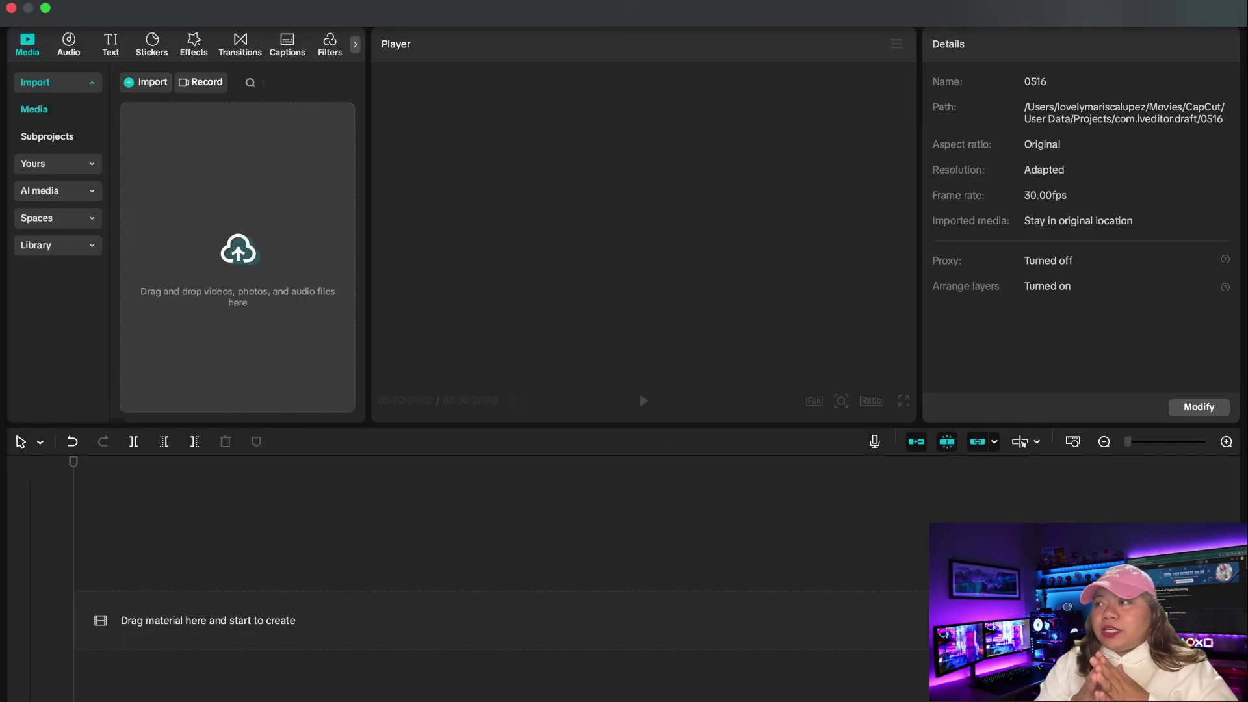
Step: Import the Animon clips and narration mp3, then test and delete the short audio clip
left_click_drag(309, 203, 256, 235)
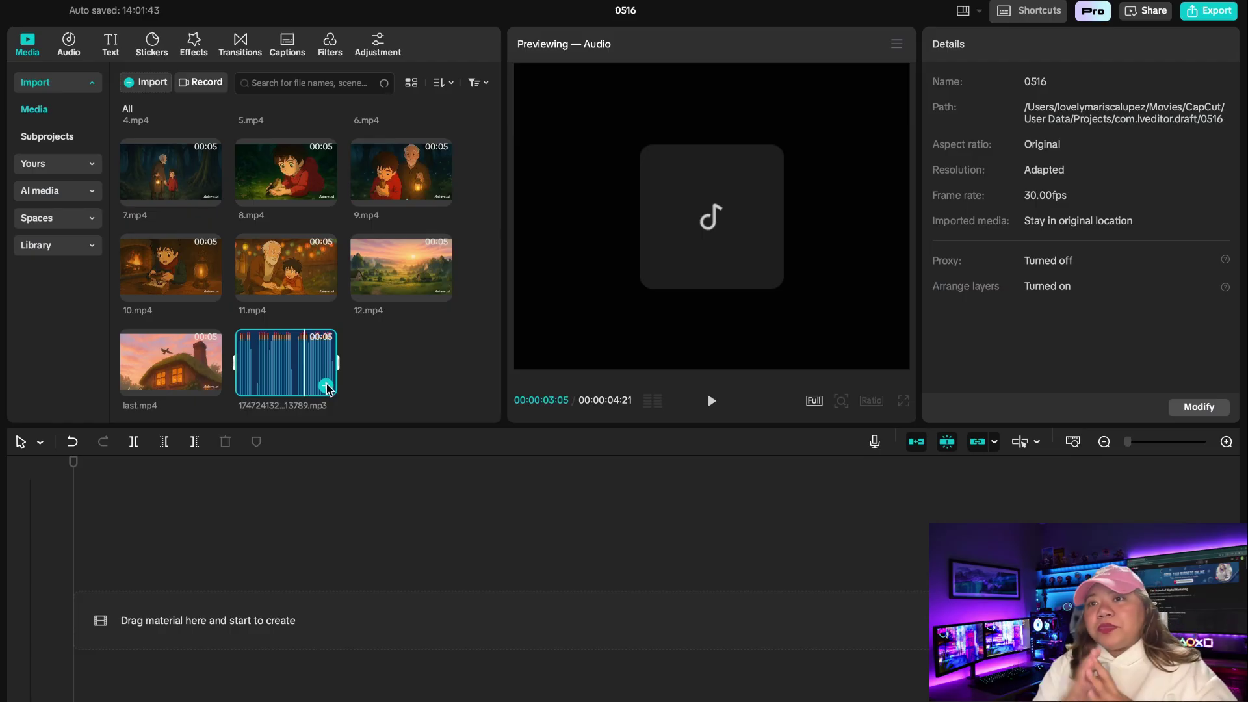
left_click(326, 386)
left_click(166, 475)
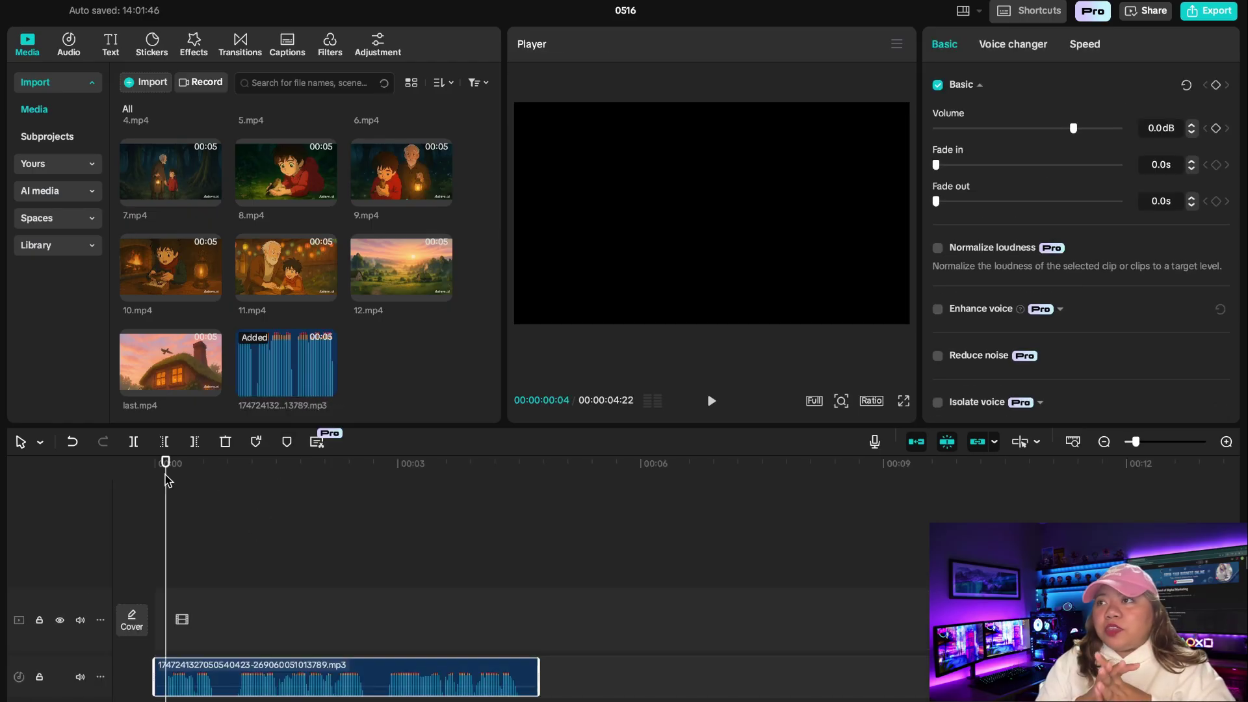
key("space")
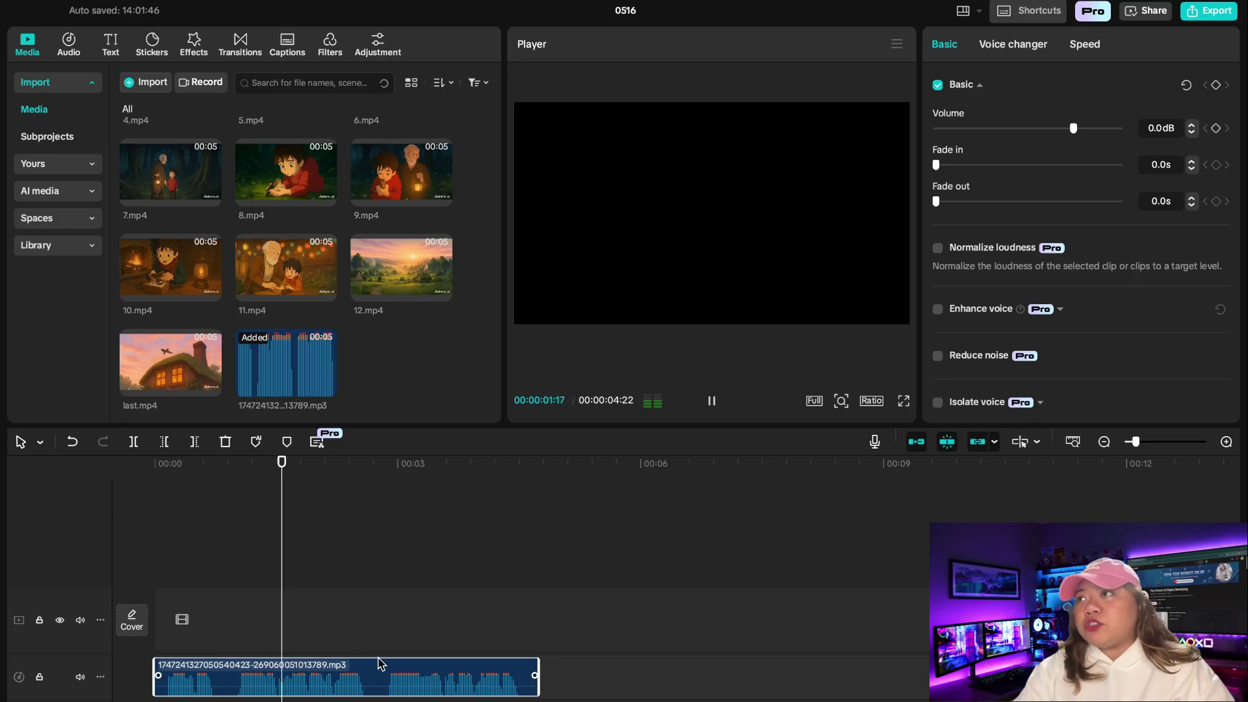
key("Delete")
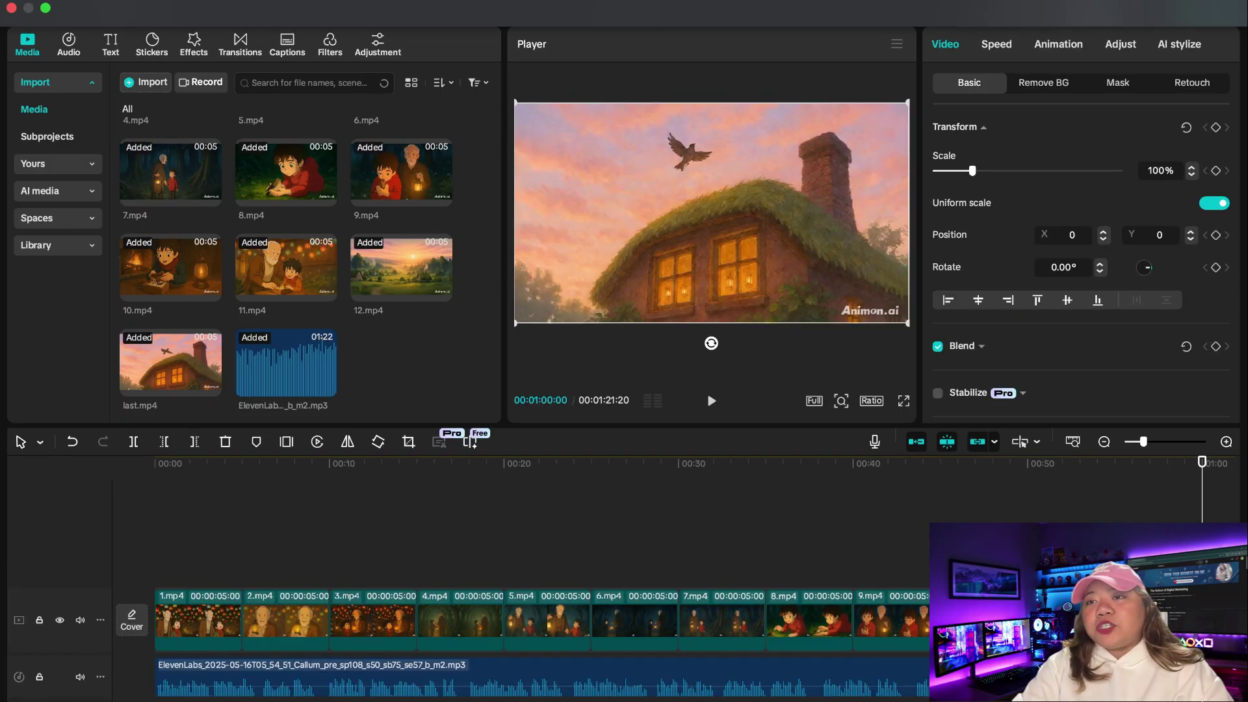
Step: Play back the assembled film from clip 1.mp4, adjusting the volume
left_click(185, 500)
key("space")
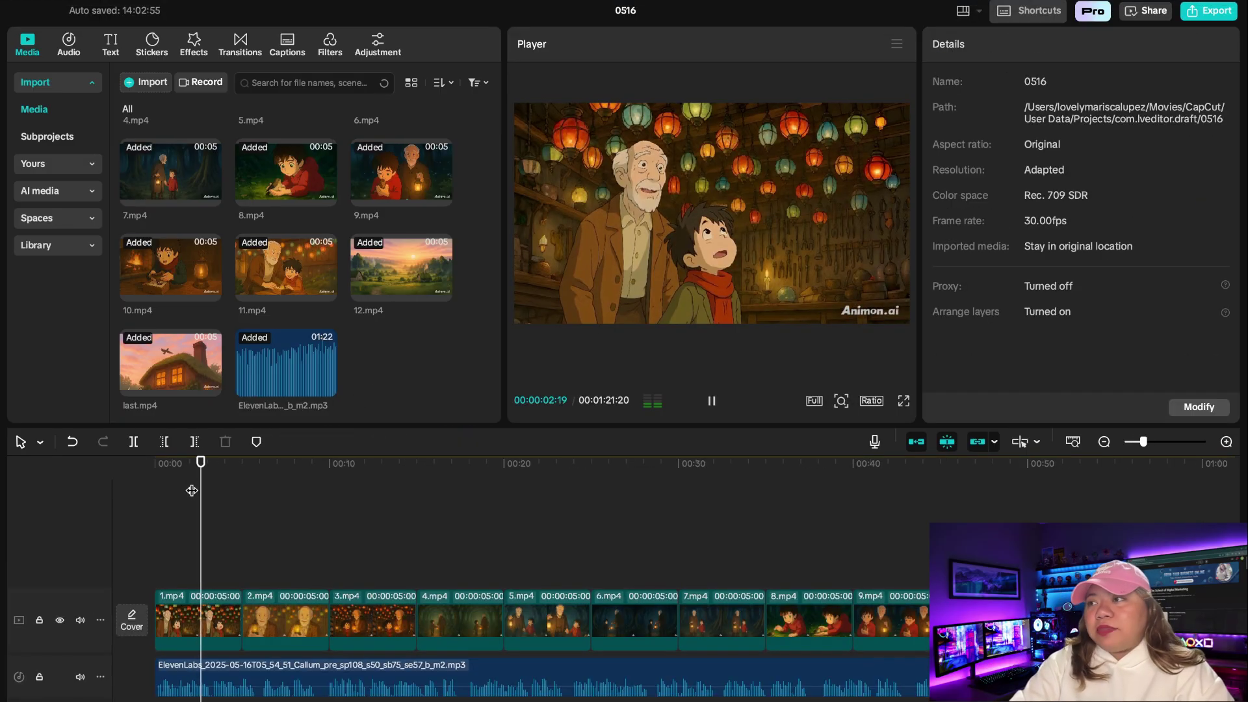
left_click(187, 529)
left_click(163, 532)
left_click(225, 627)
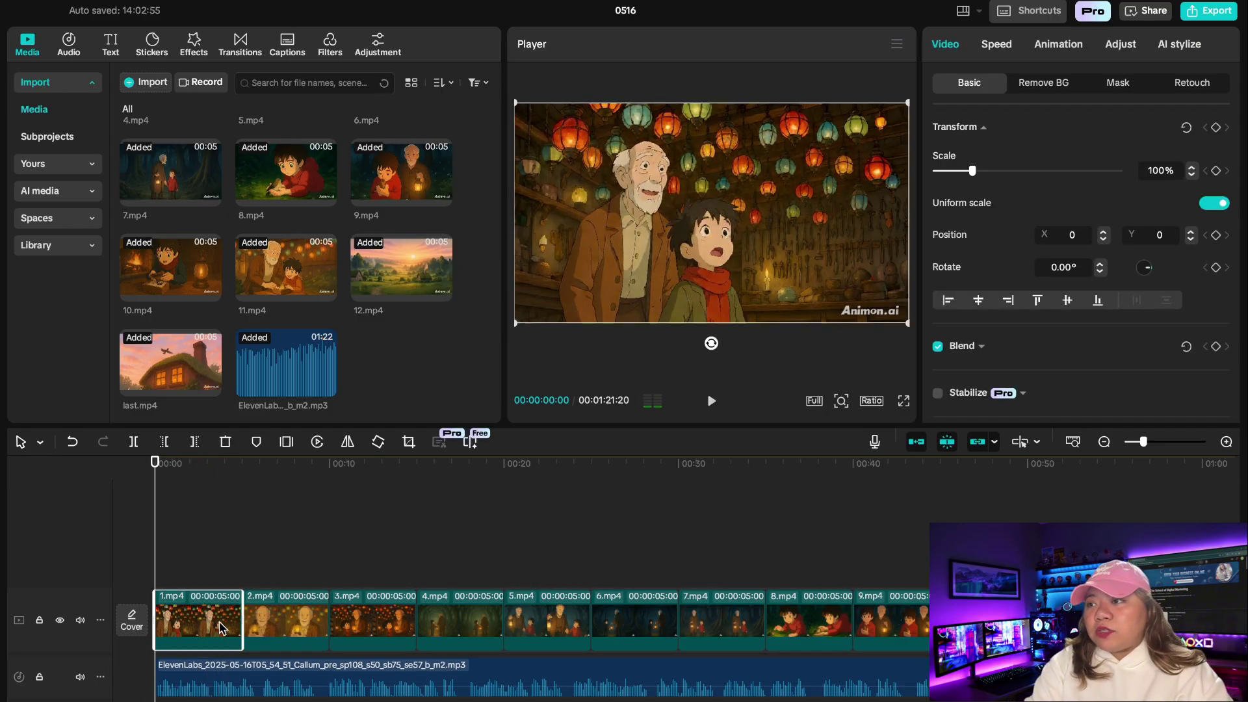
key("space")
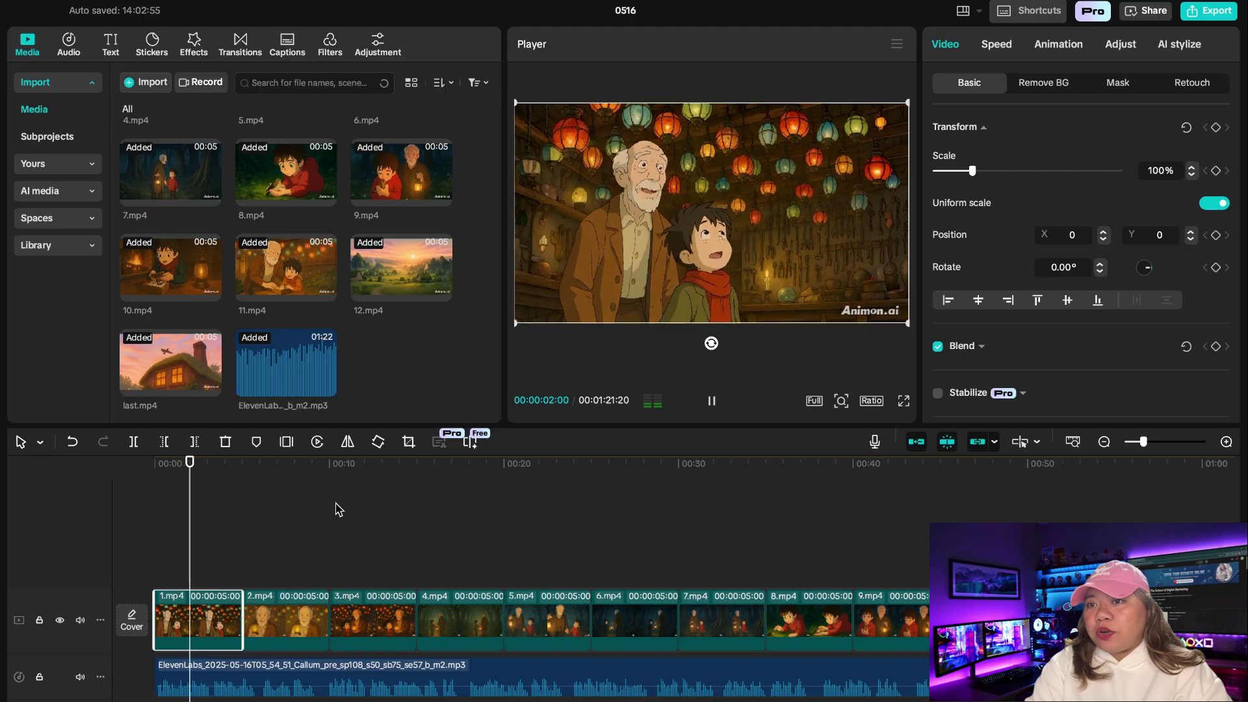
key("XF86AudioRaiseVolume")
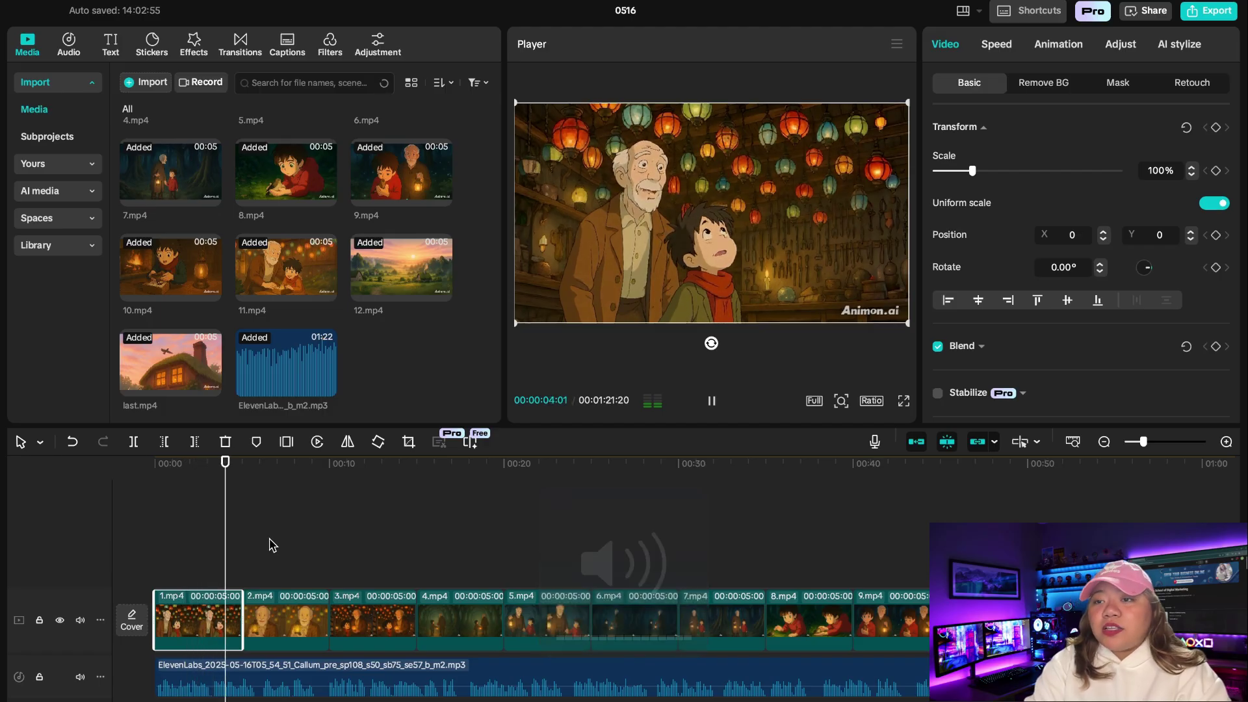
left_click(419, 552)
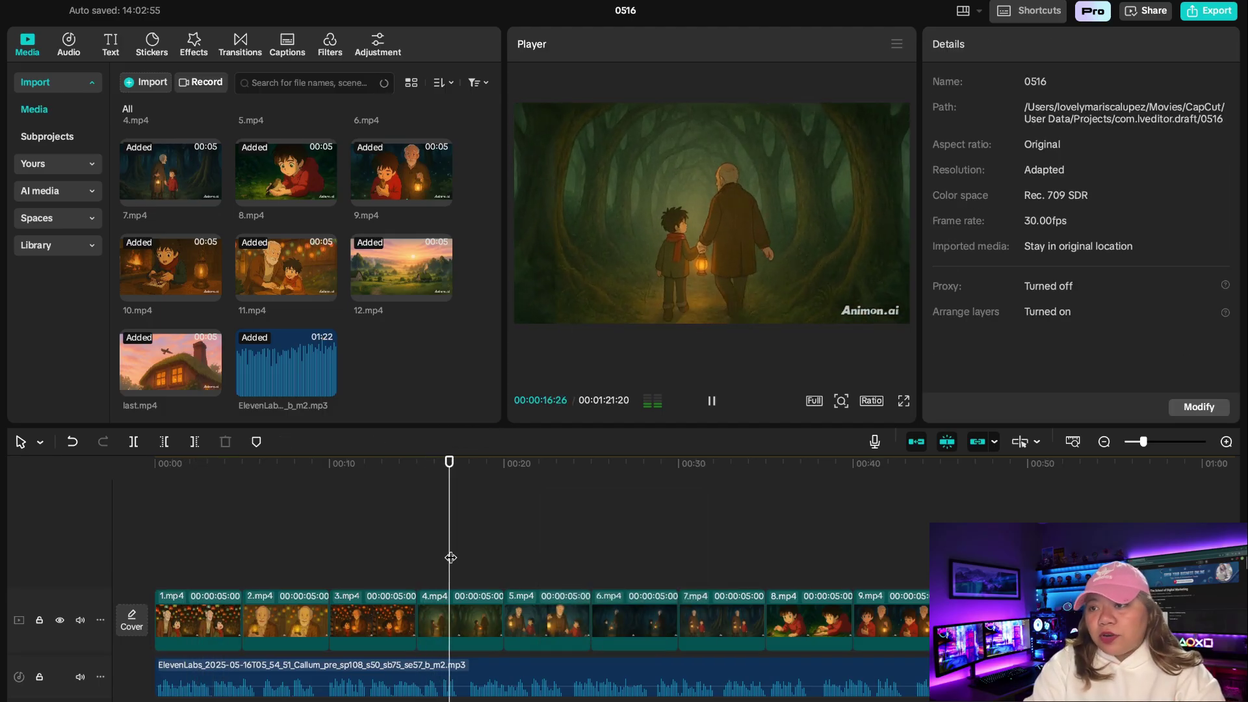
Step: Slow clip 3.mp4 to 0.52x speed and trim its end shorter
left_click(373, 620)
left_click(996, 43)
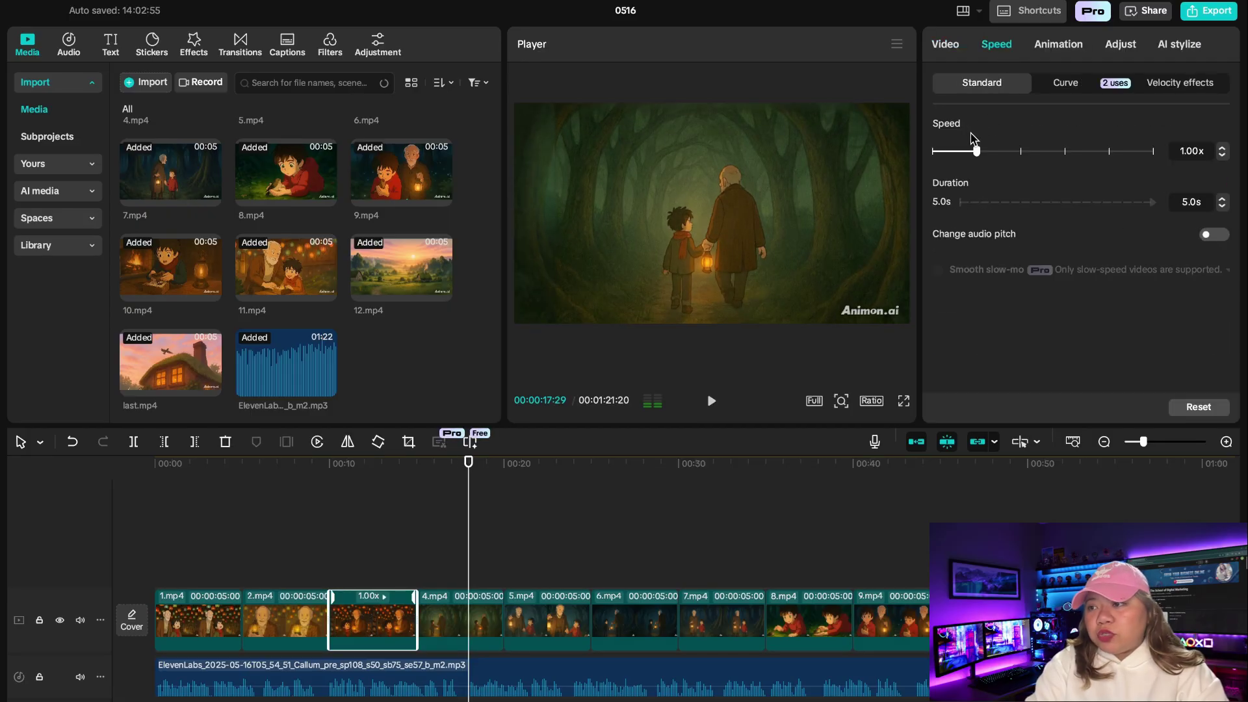
left_click(955, 152)
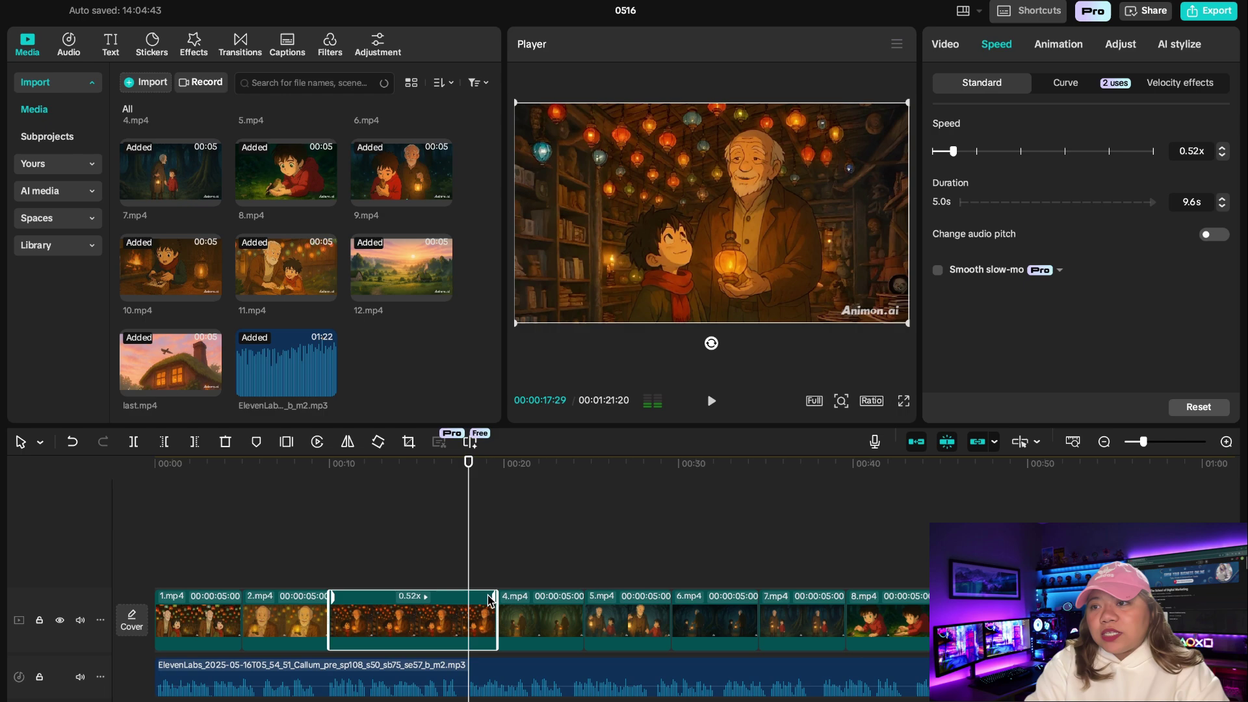
left_click_drag(498, 616, 468, 617)
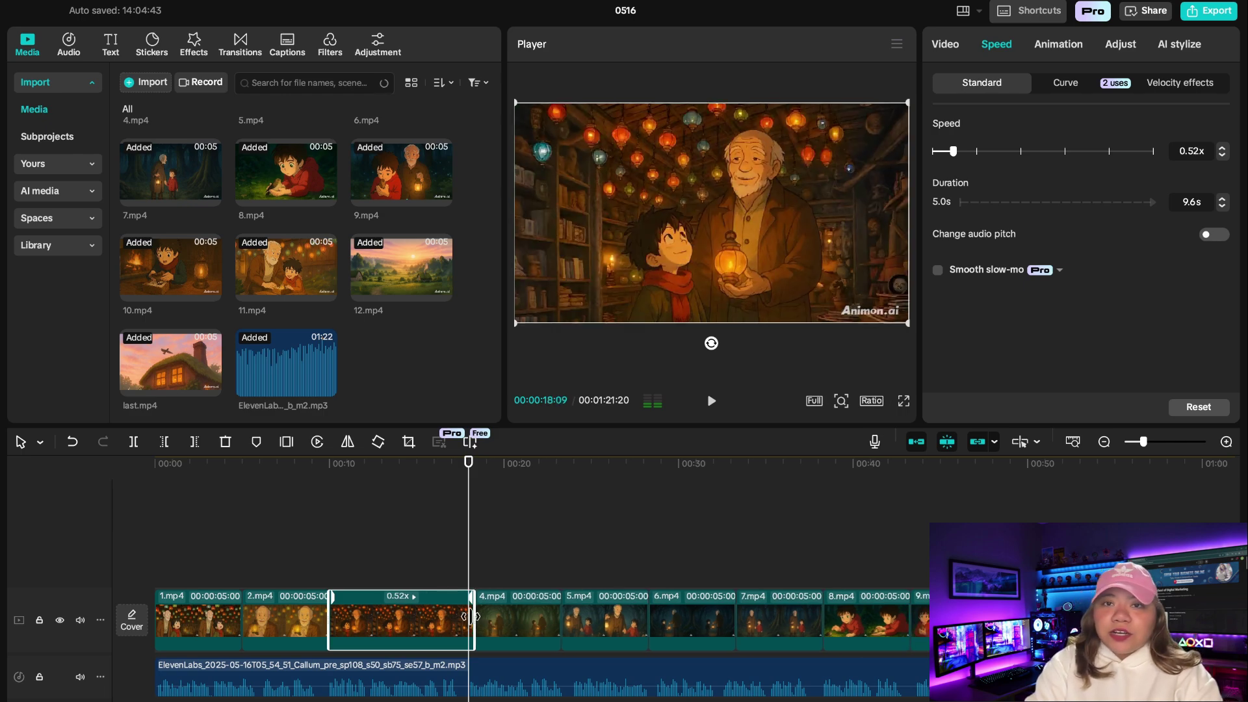
left_click(429, 558)
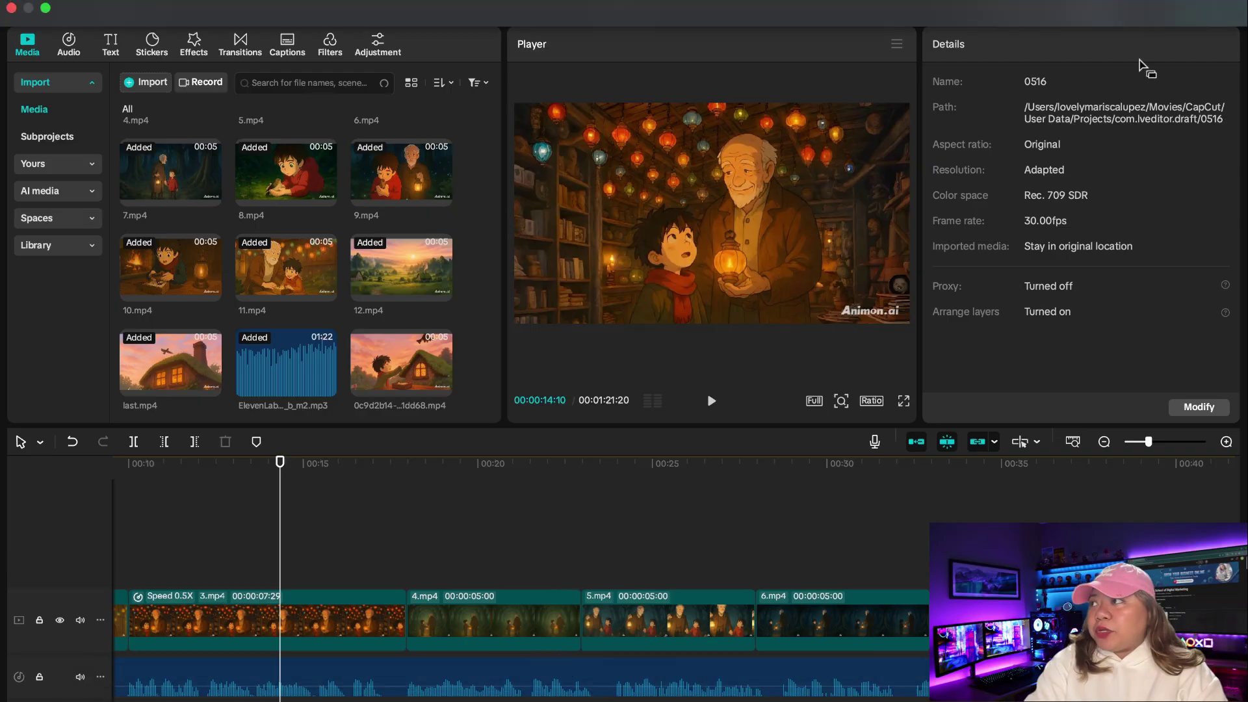
left_click(1209, 11)
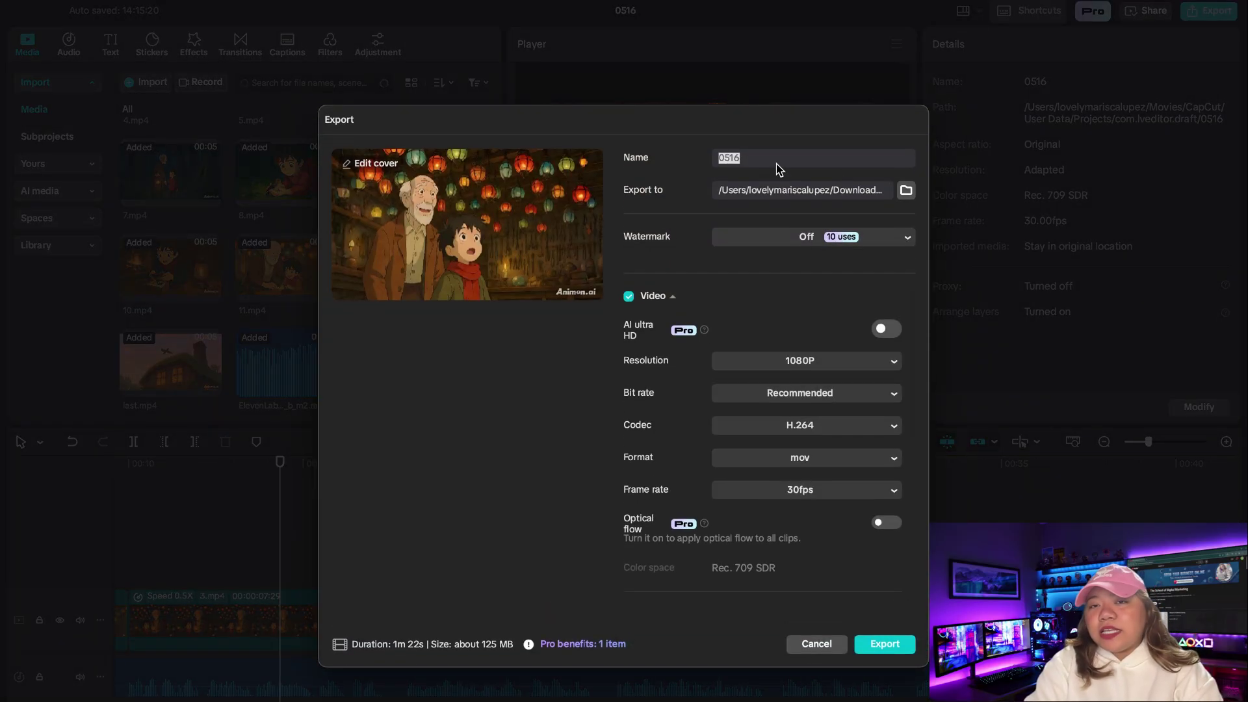
Step: Export the film as 'Short story' in 1080P H.264 mov
type("Short story")
left_click(882, 645)
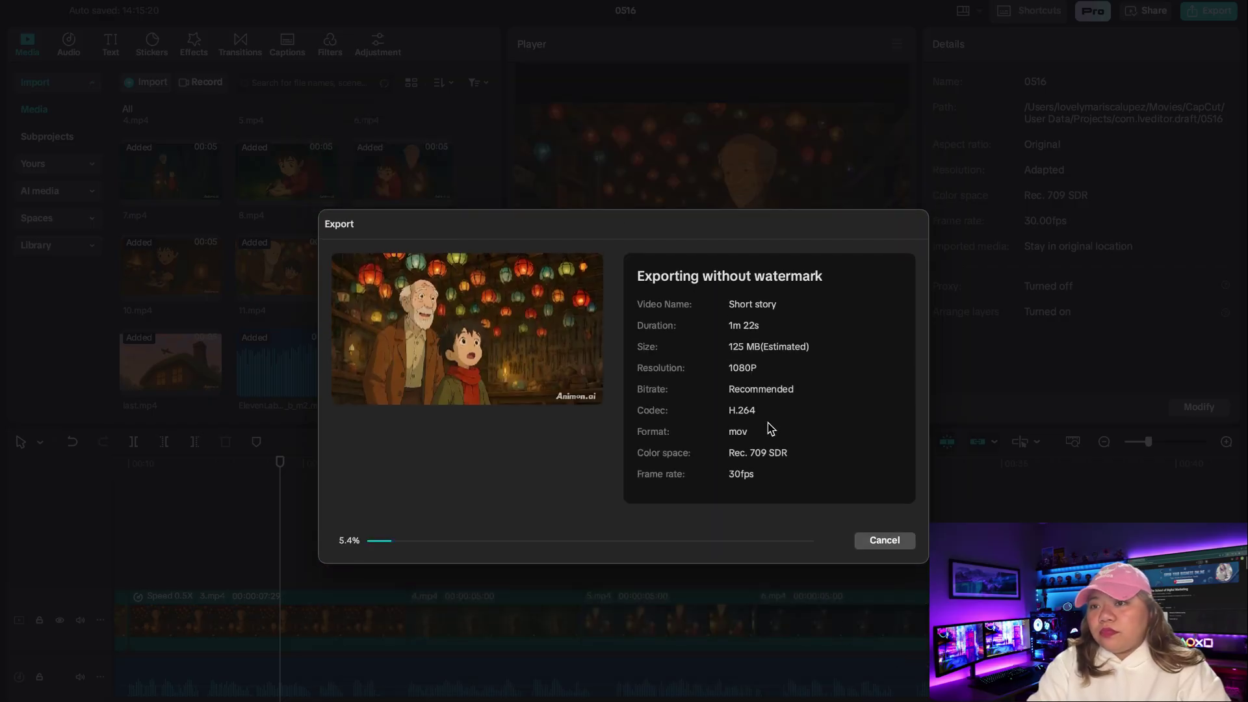